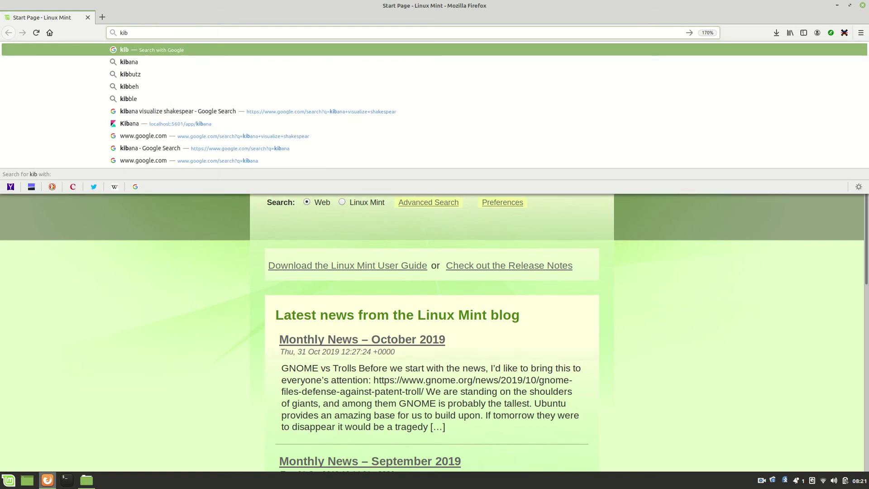
- Open the local Kibana app at localhost:5601 in Firefox and adjust the page zoom
click(191, 125)
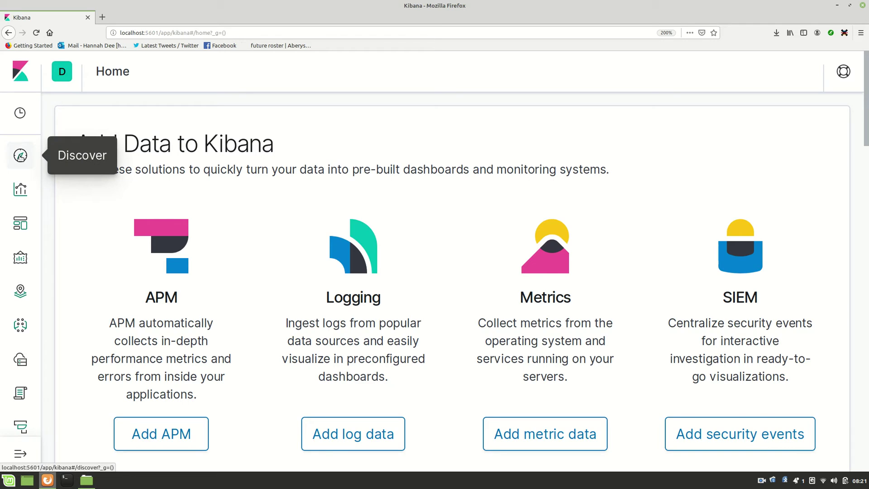
key(ctrl+minus)
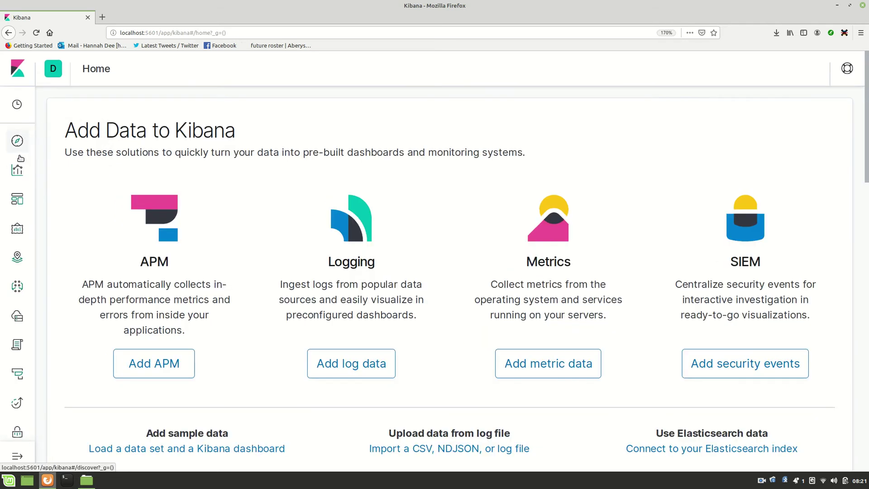
key(ctrl+plus)
key(ctrl+plus)
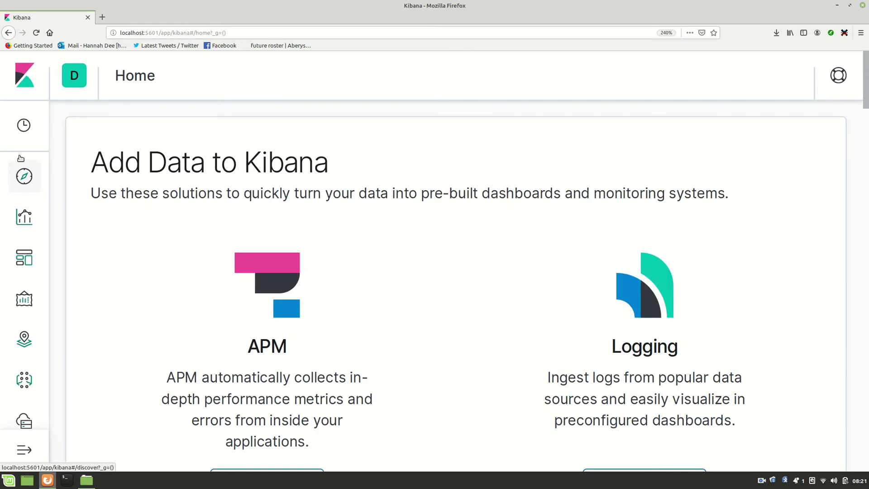
- Go to Discover and browse the 4 kibana_sample_data_logs hits from the last 15 minutes
click(25, 176)
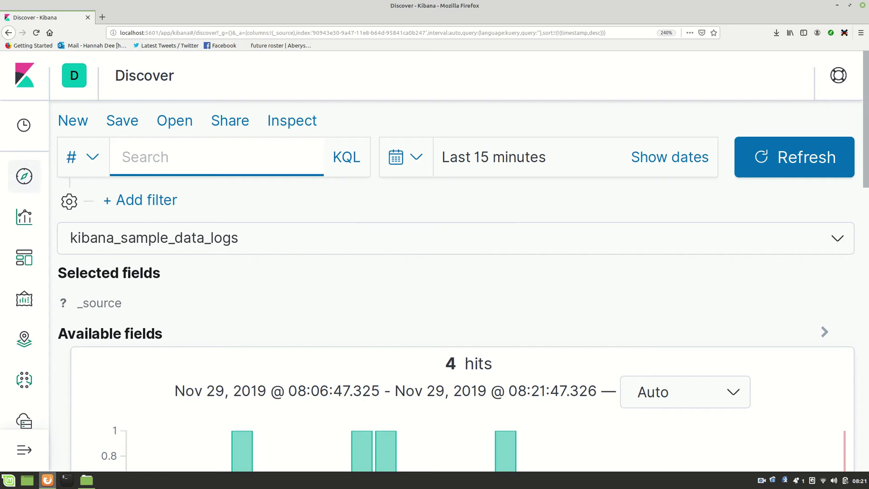
scroll(453, 272, down, 2)
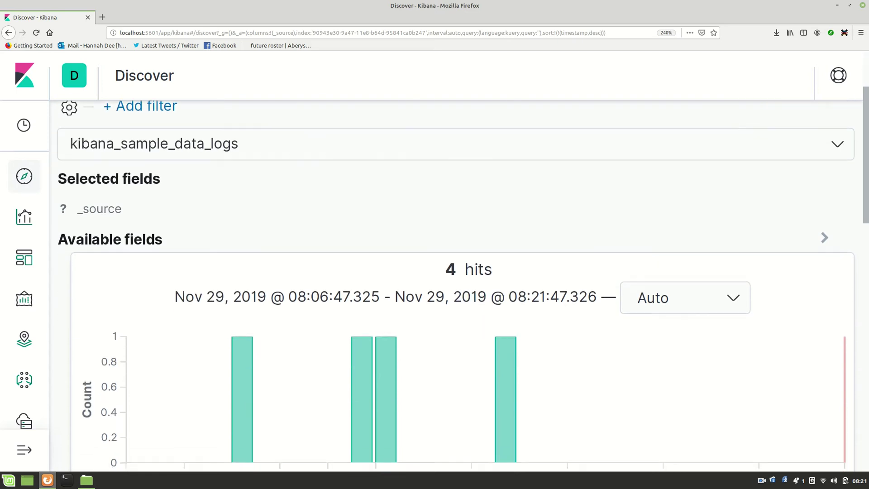
scroll(453, 271, down, 5)
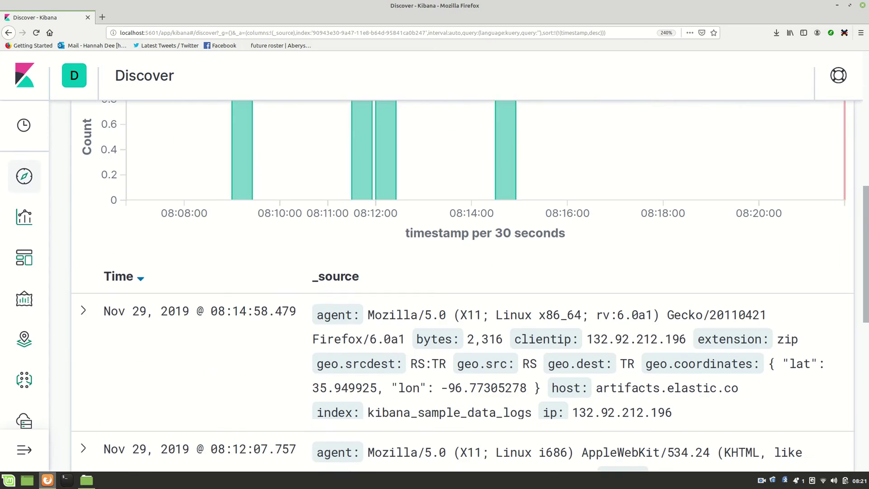
scroll(453, 271, up, 1)
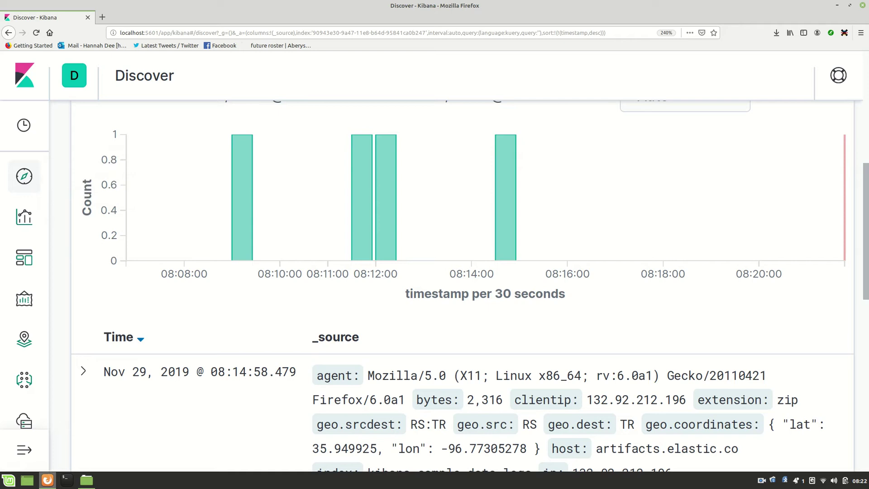
scroll(462, 285, down, 3)
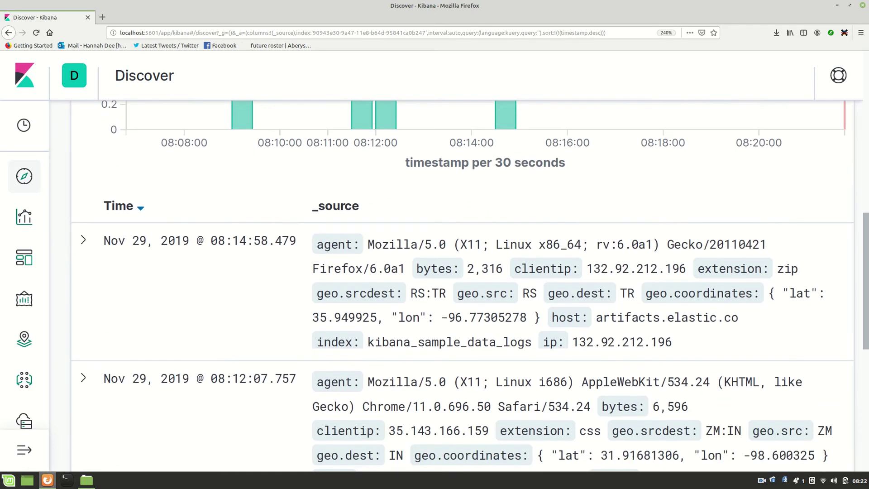
scroll(462, 286, down, 4)
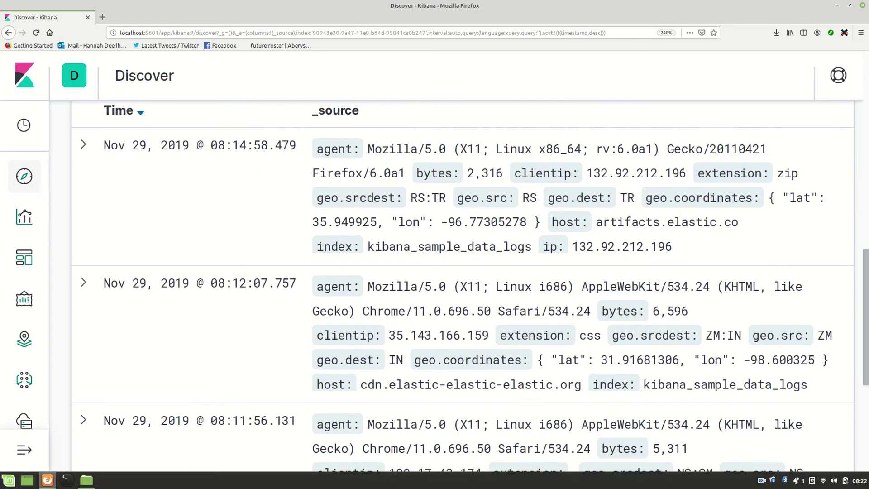
scroll(462, 286, down, 4)
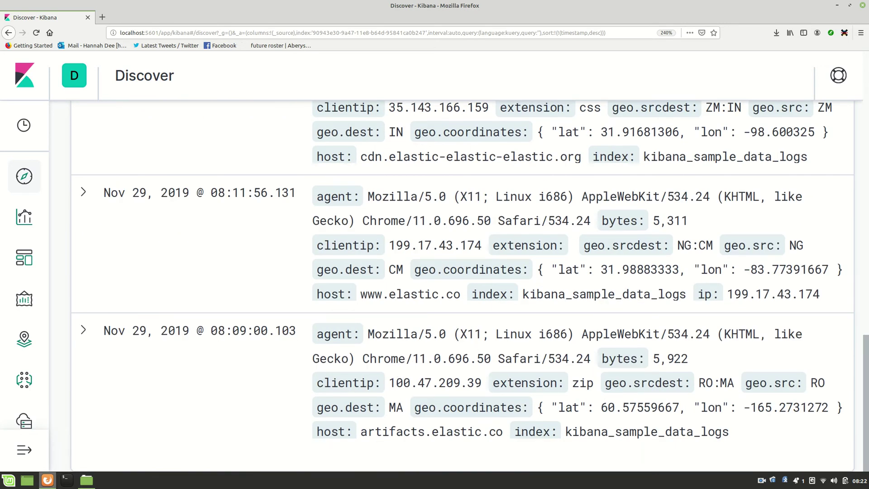
scroll(461, 286, up, 12)
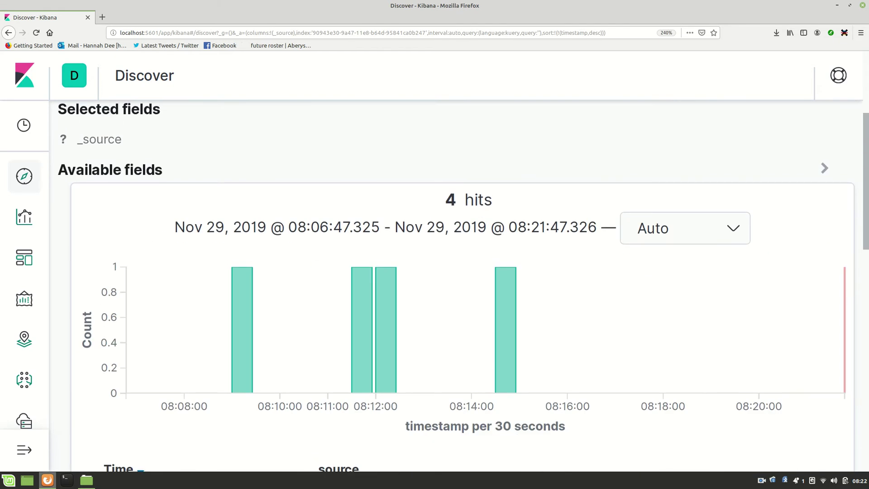
scroll(462, 285, up, 4)
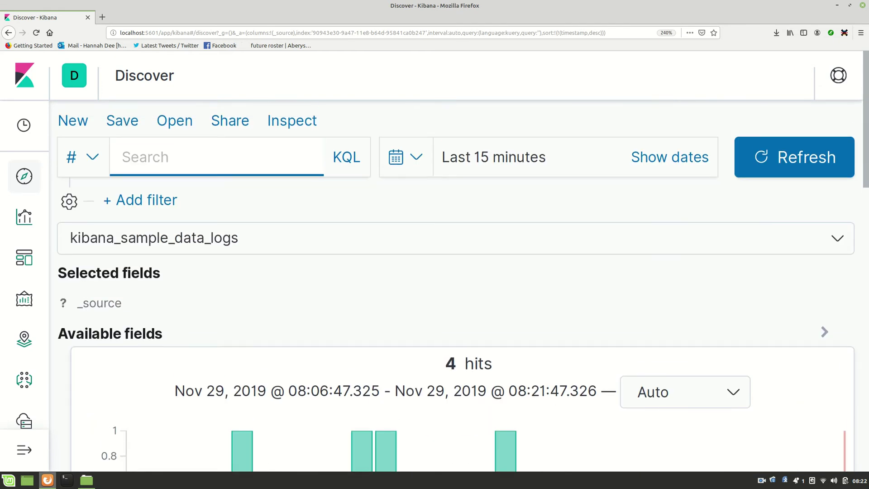
- Change the time range to Last 24 hours, refresh, and browse the 223 resulting hits
click(508, 169)
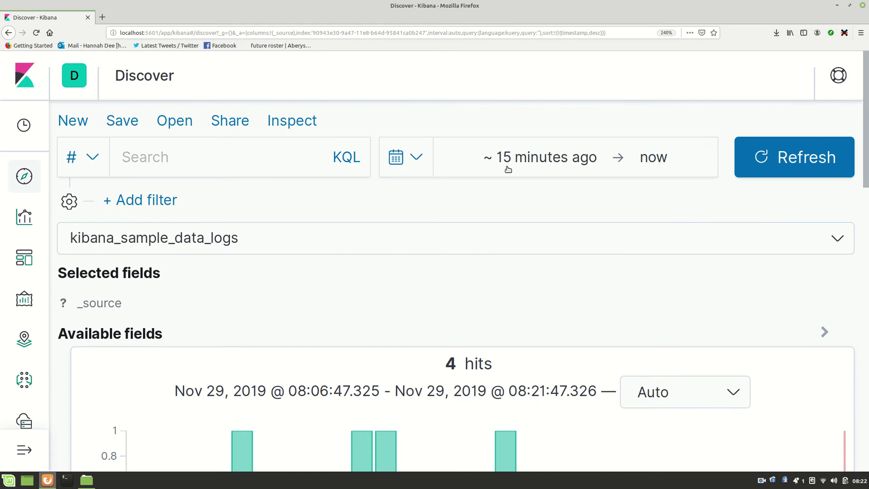
click(410, 162)
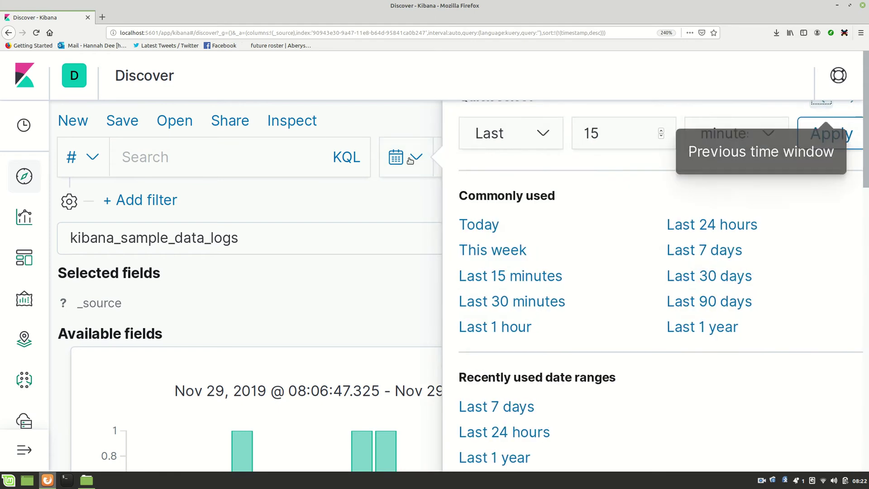
click(712, 226)
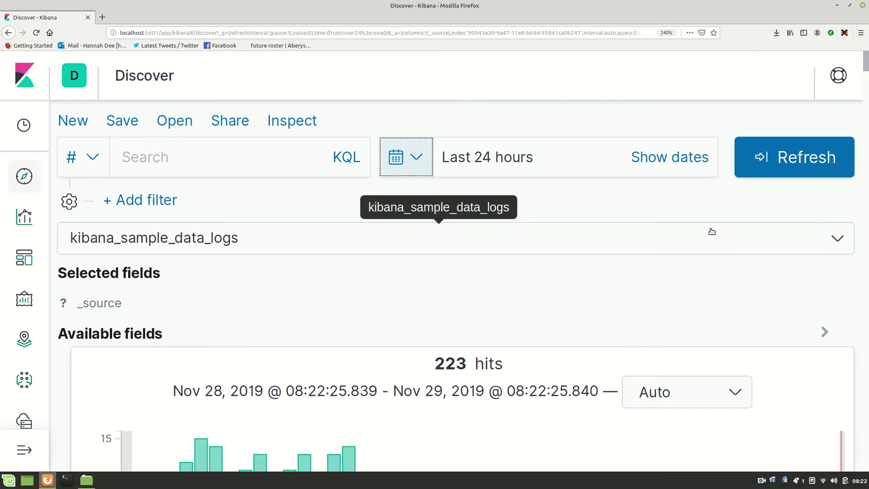
click(794, 166)
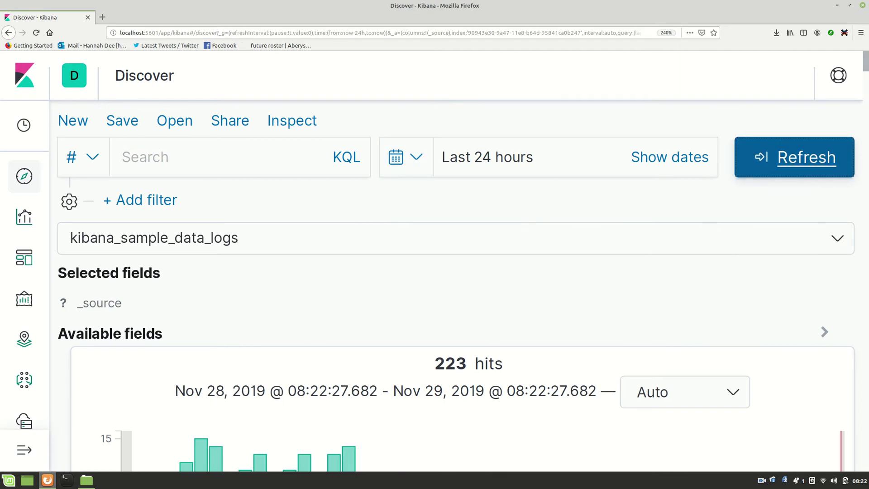
scroll(794, 166, down, 3)
scroll(453, 272, down, 3)
scroll(453, 272, up, 4)
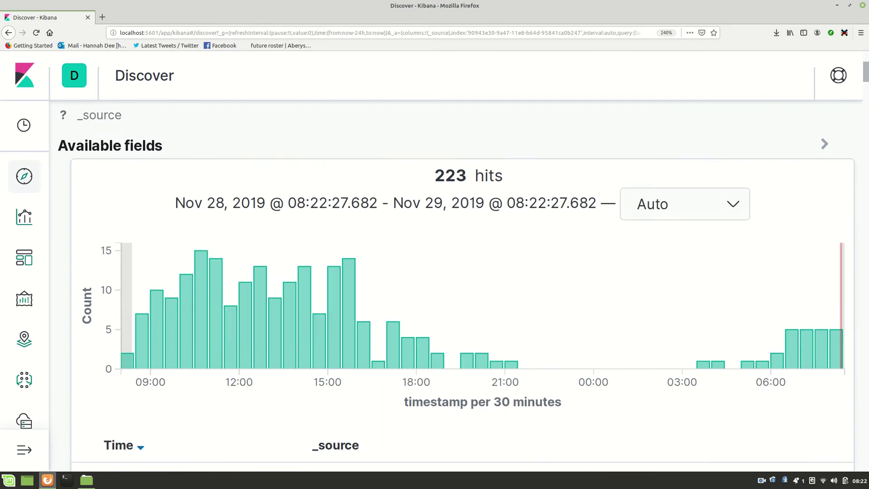
scroll(453, 271, down, 1)
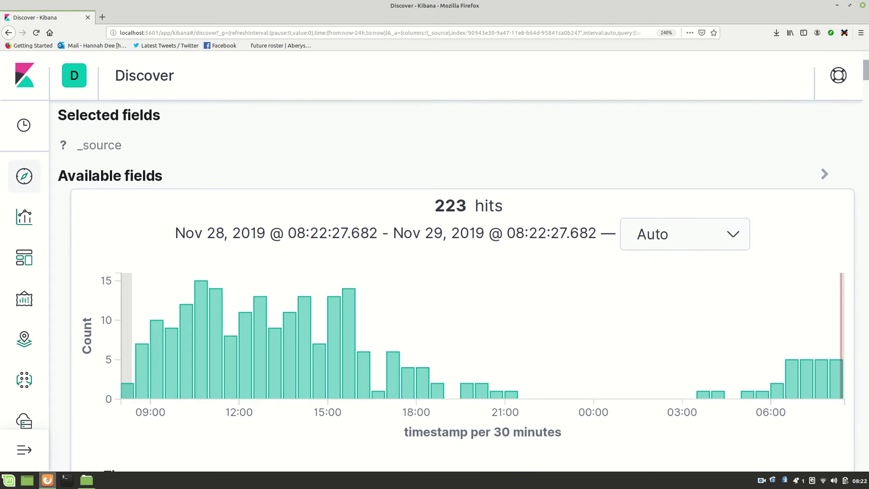
scroll(453, 271, down, 14)
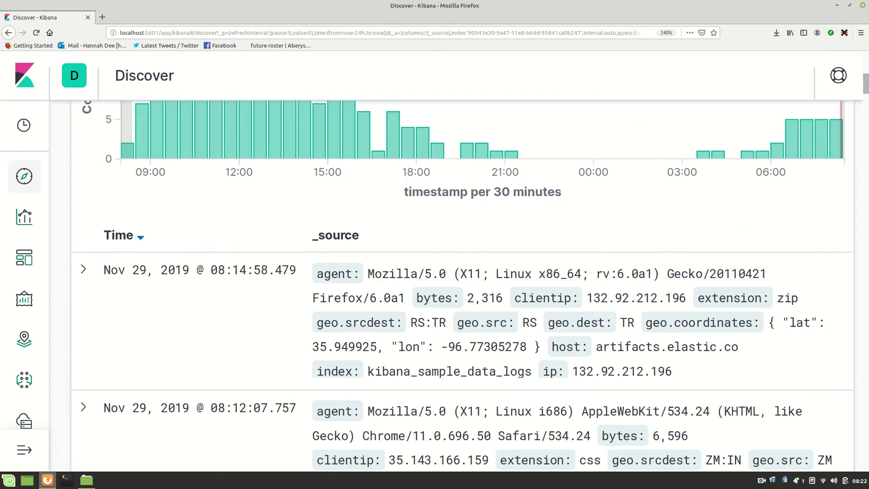
drag(866, 120, 866, 77)
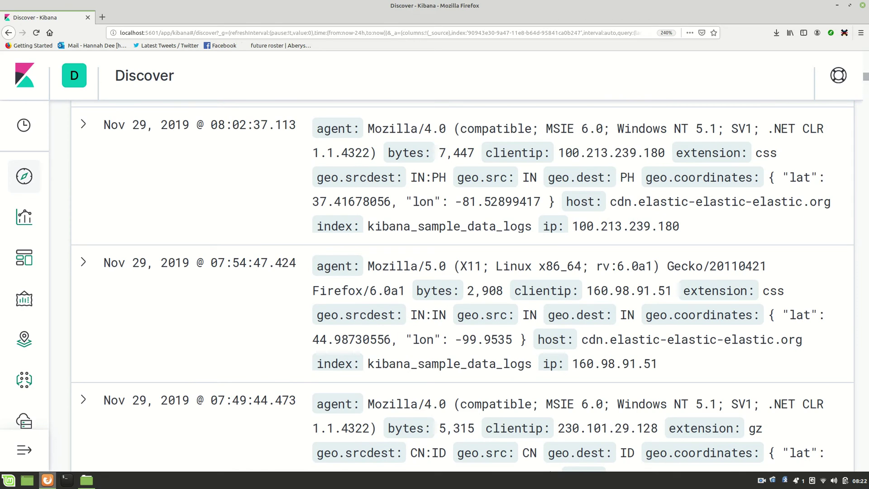
- Go to Visualize and filter the visualization list by 'logs'
click(26, 227)
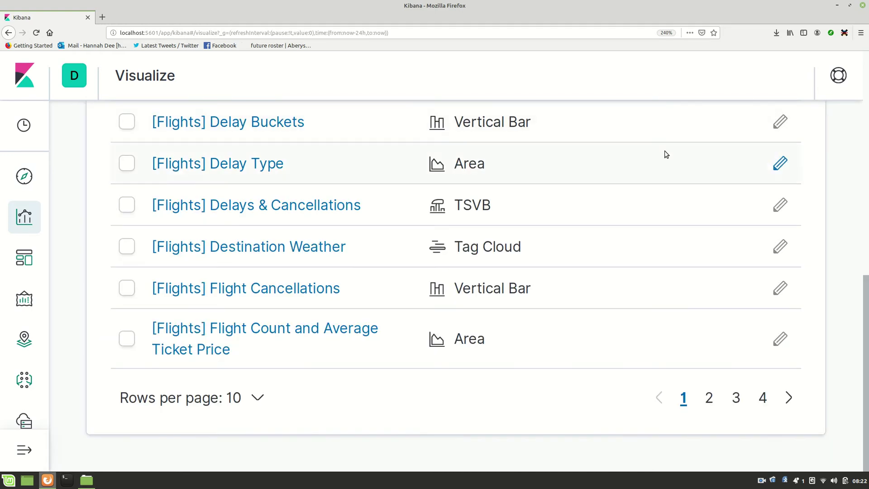
scroll(667, 155, up, 5)
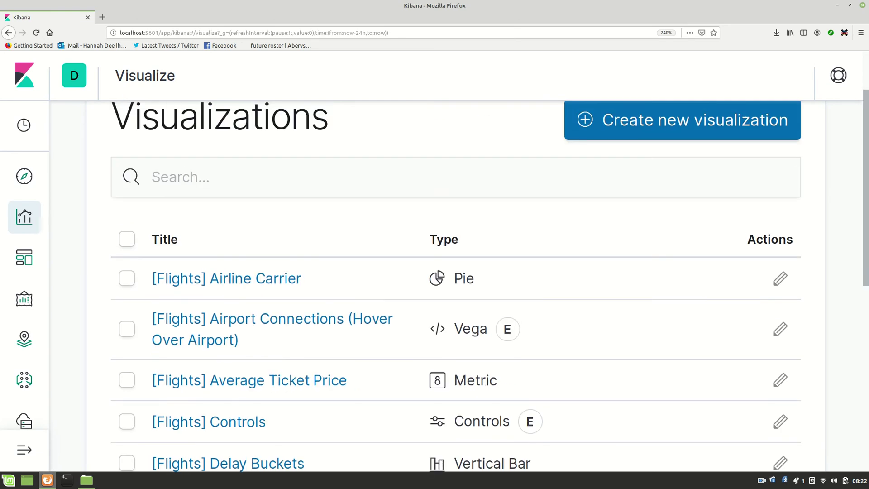
click(568, 183)
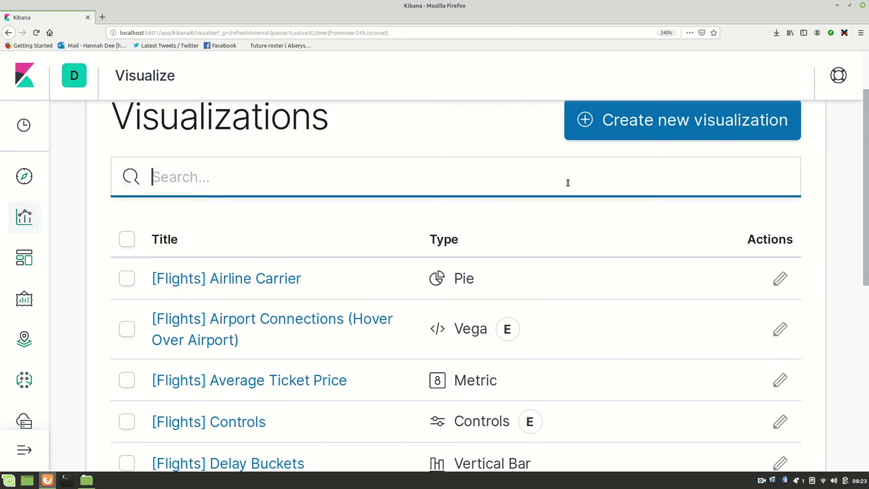
text(logs)
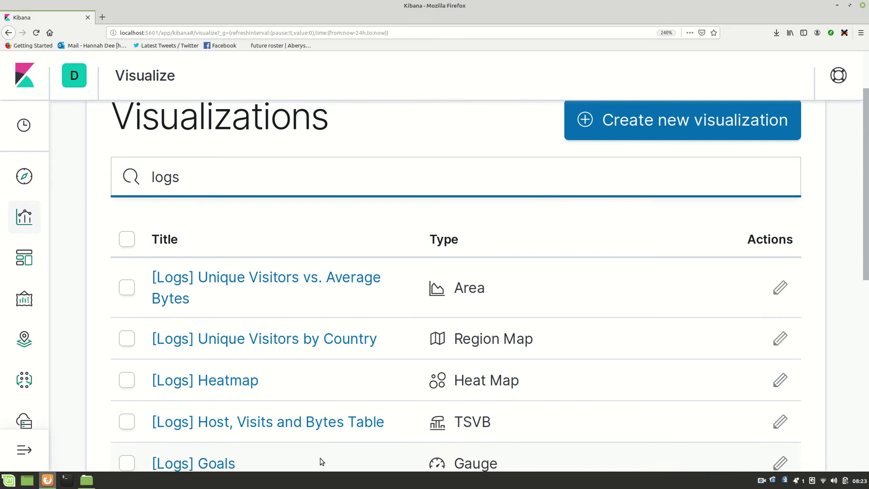
- Open the [Logs] Goals visualization and inspect its unique count of clientip metric
click(202, 465)
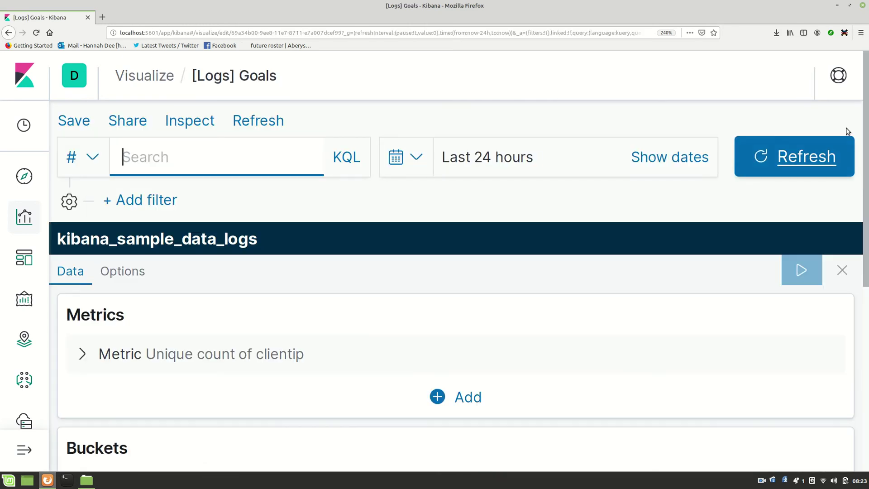
scroll(458, 285, down, 3)
scroll(457, 285, down, 3)
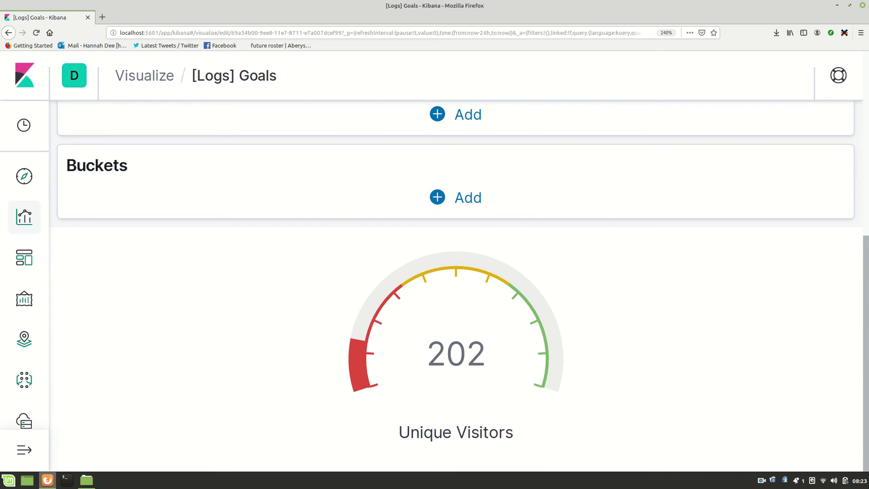
scroll(868, 341, up, 6)
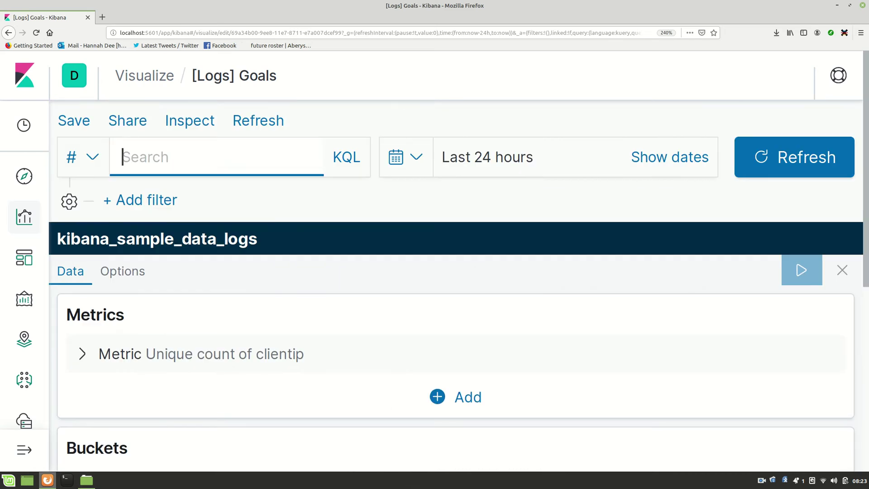
- Set the time range to Last 7 days so the gauge shows 804 Unique Visitors
click(415, 156)
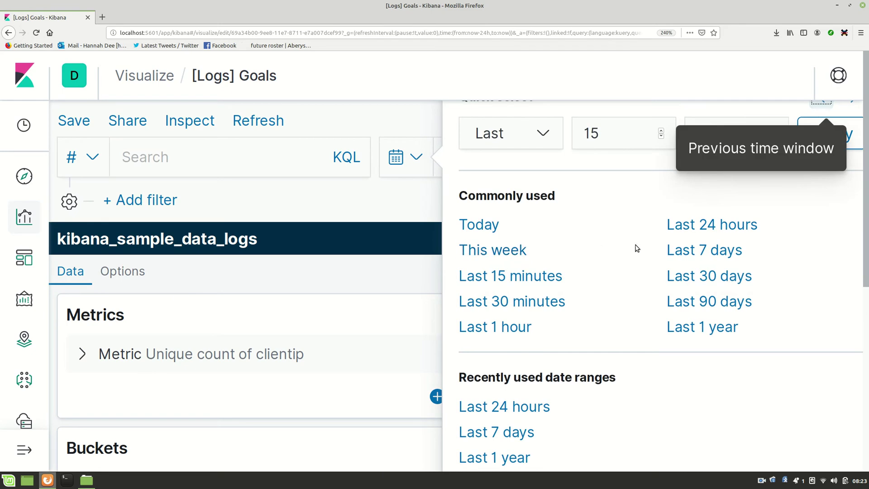
click(693, 255)
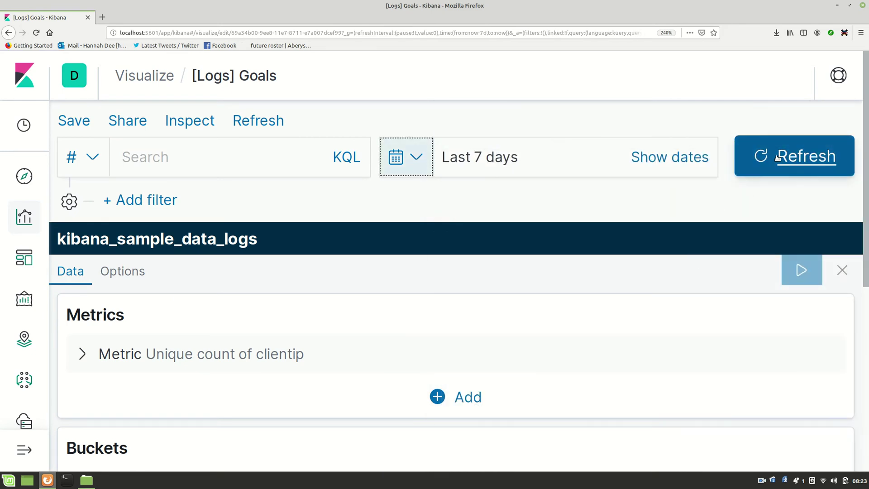
click(807, 157)
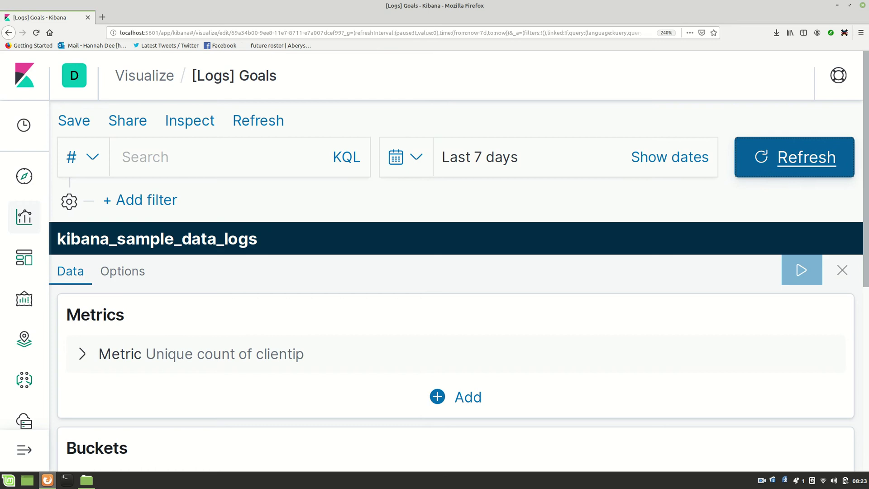
scroll(867, 315, down, 5)
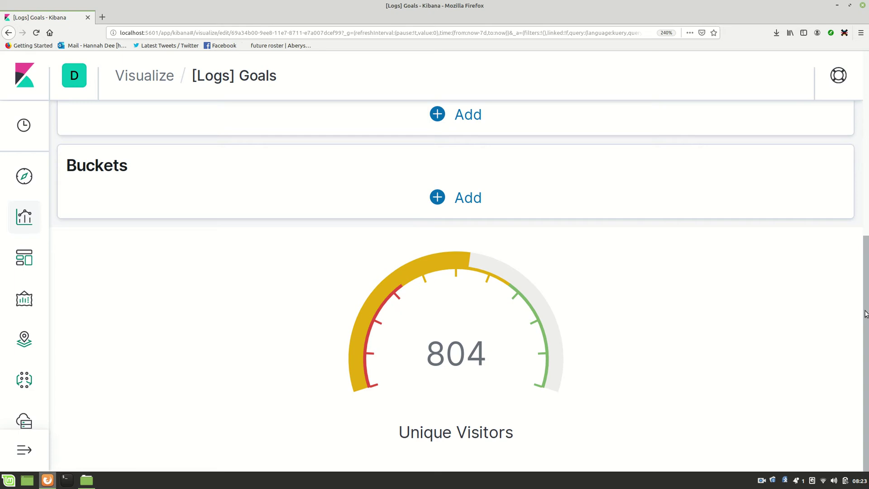
scroll(866, 314, up, 5)
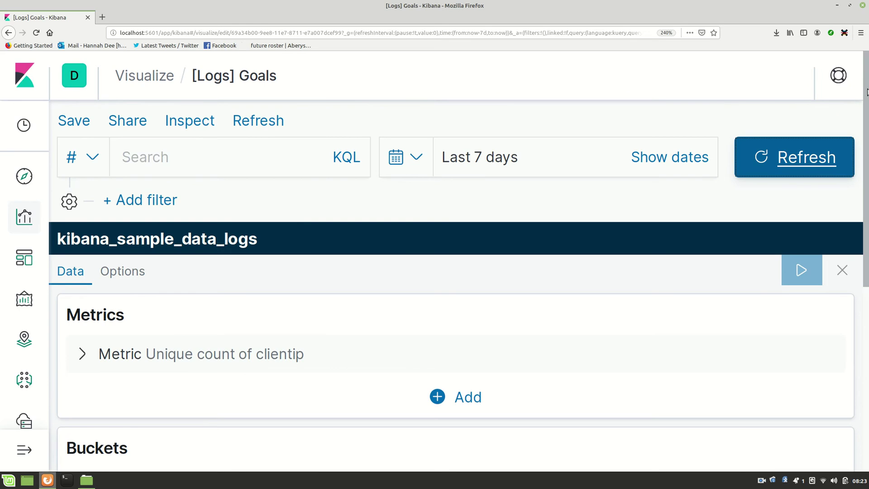
- Search 'logs re' and open [Logs] Response Codes Over Time + Annotations to view its annotation markers
click(153, 78)
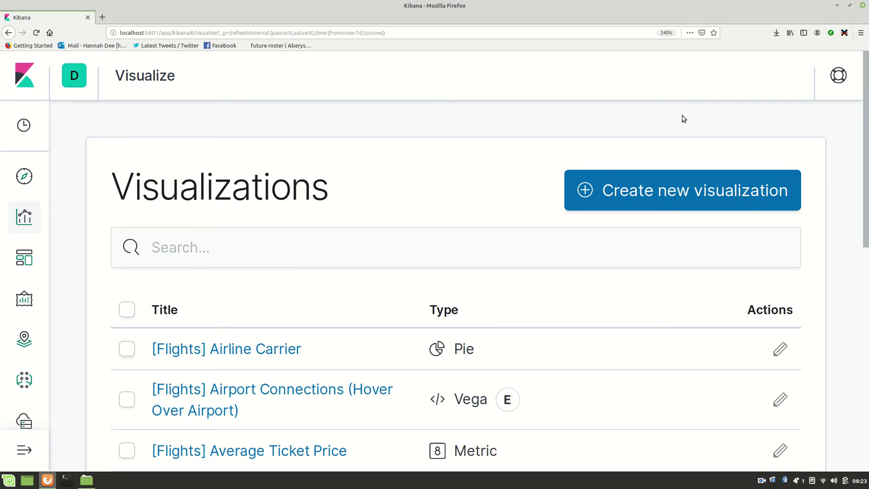
click(586, 247)
text(l)
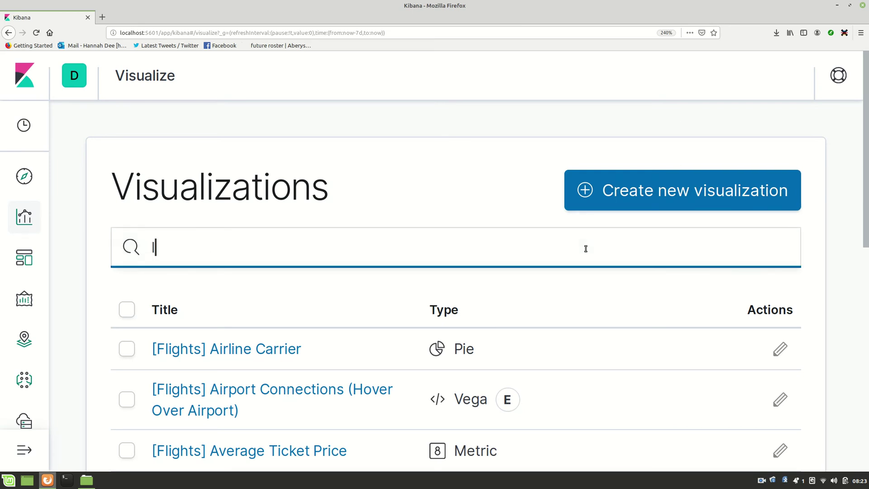
text(ogs re)
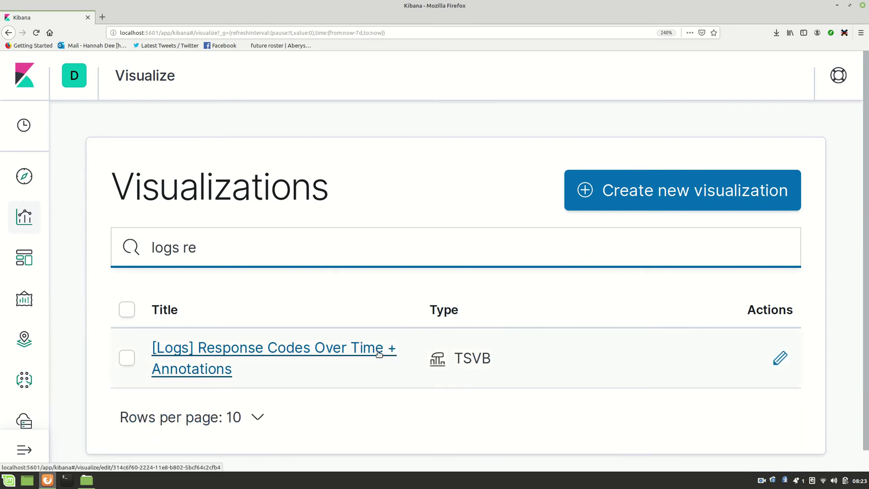
click(379, 353)
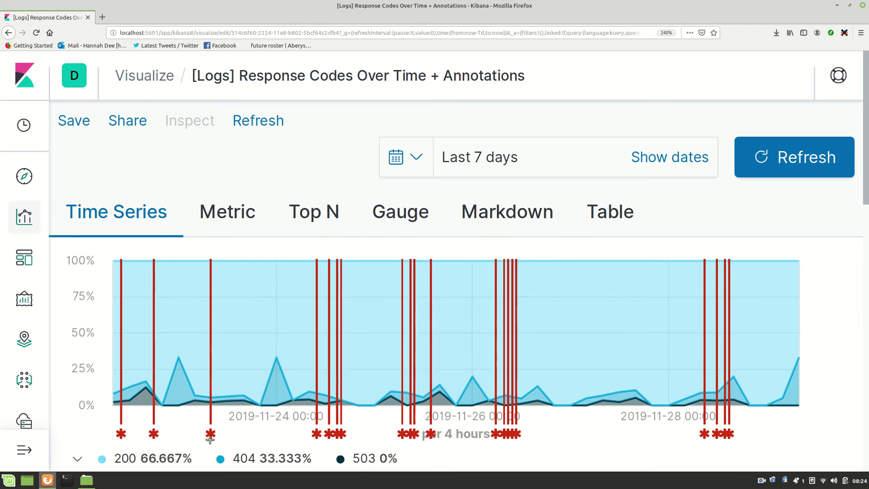
mouse_move(211, 430)
- Search 'logs visi' and open the [Logs] Visitors by OS pie chart to examine its slices
click(153, 75)
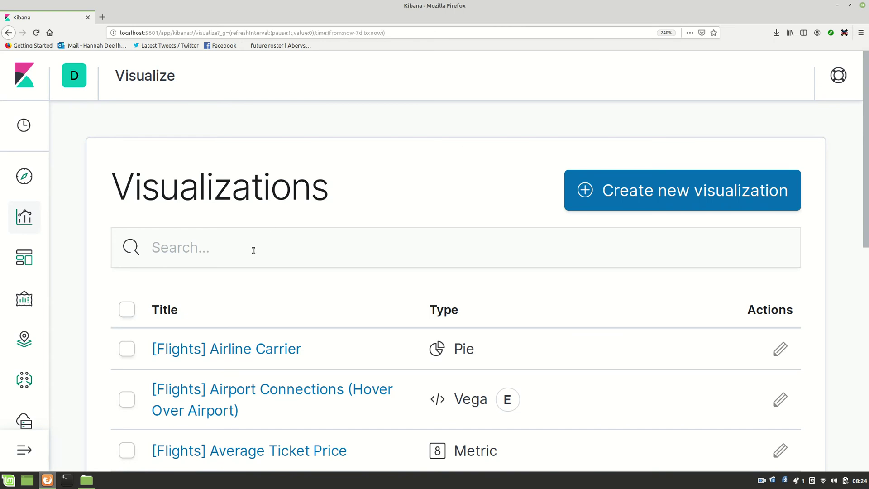
click(254, 250)
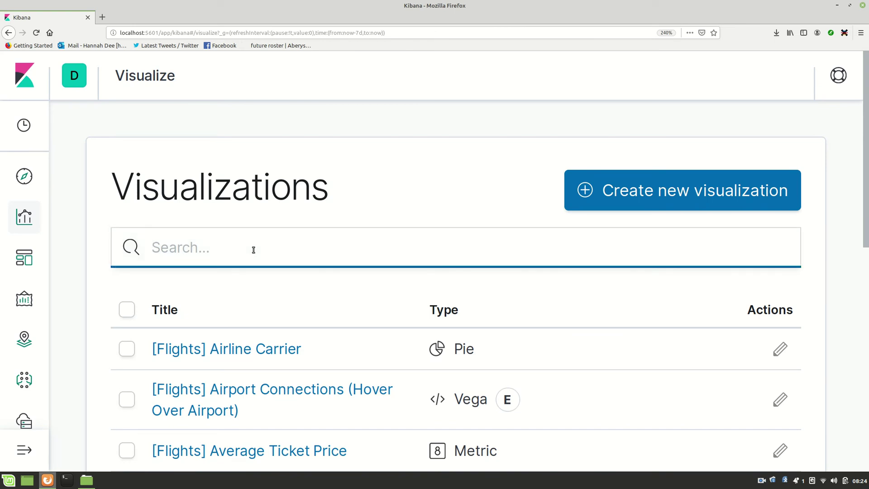
text(logs visi)
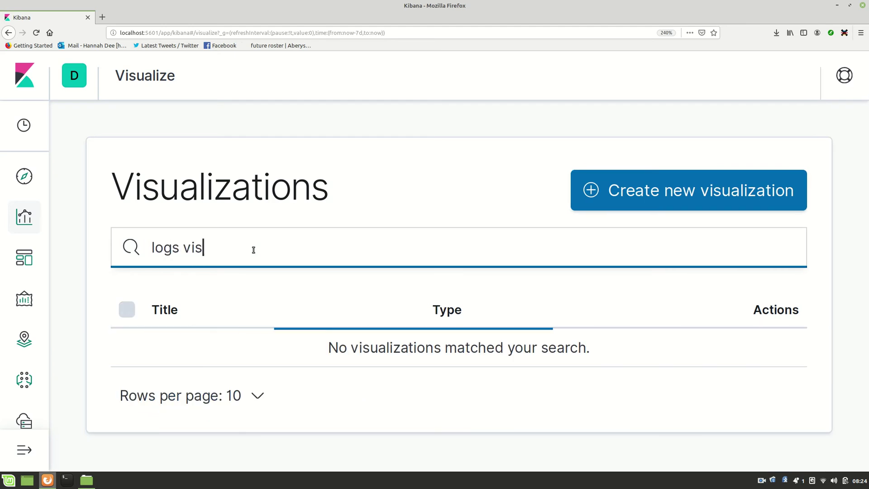
click(222, 355)
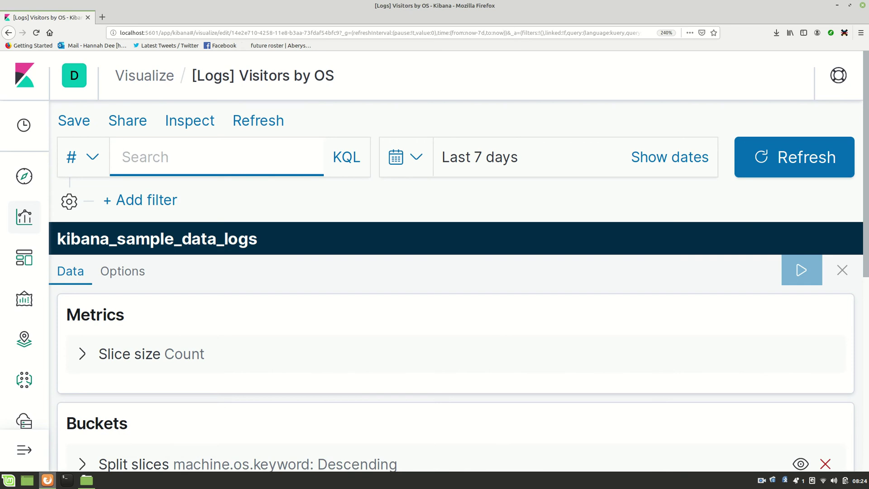
scroll(453, 285, down, 5)
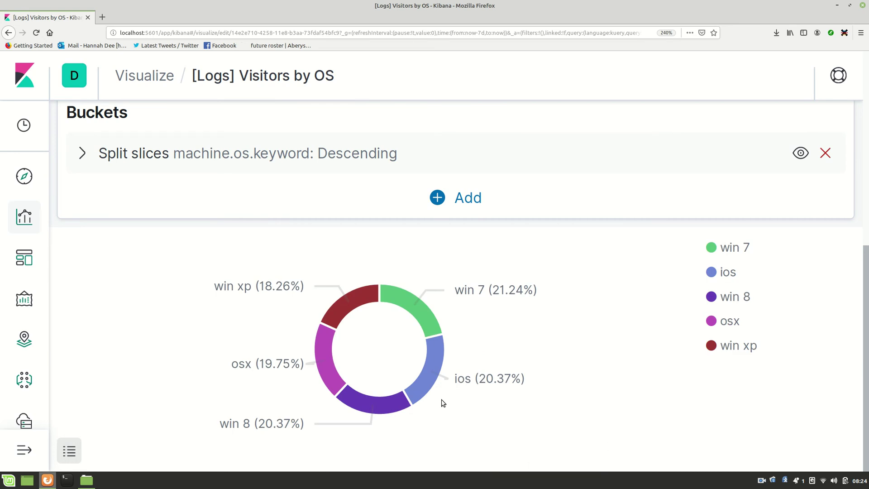
scroll(237, 188, up, 6)
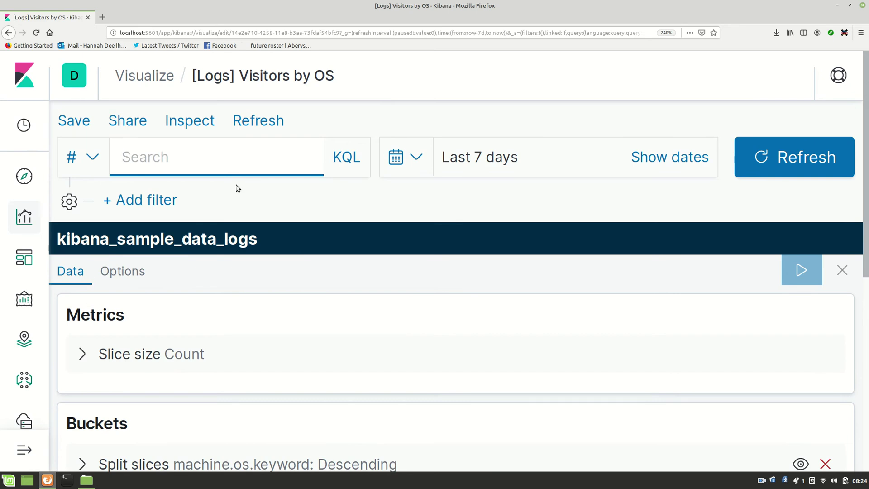
- Open [Logs] Unique Visitors by Country and pan the map to North America, Europe and Asia
click(150, 80)
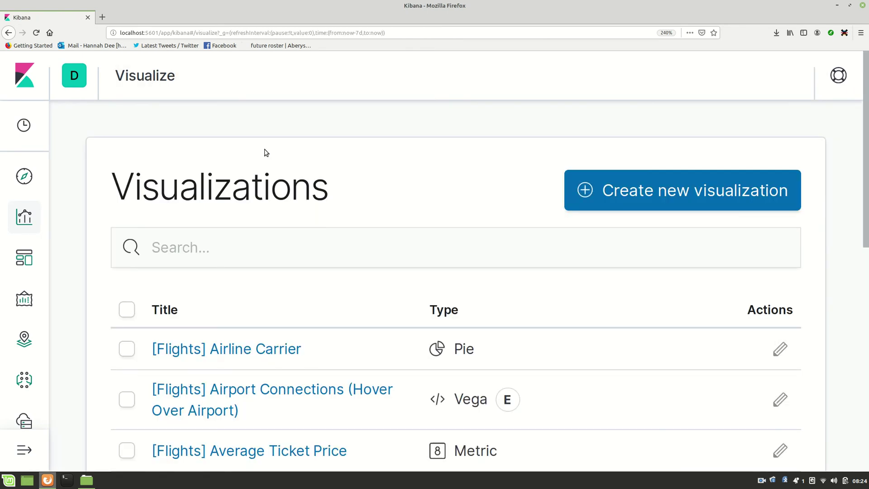
click(254, 249)
text(logs)
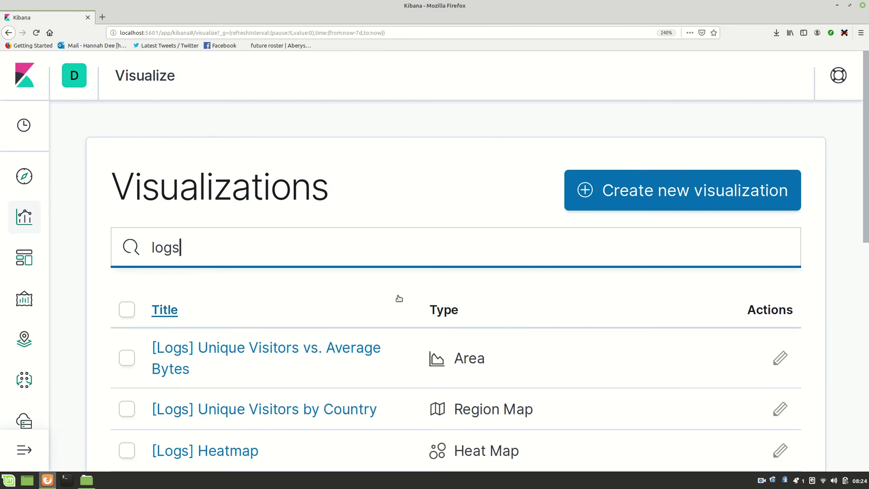
click(314, 410)
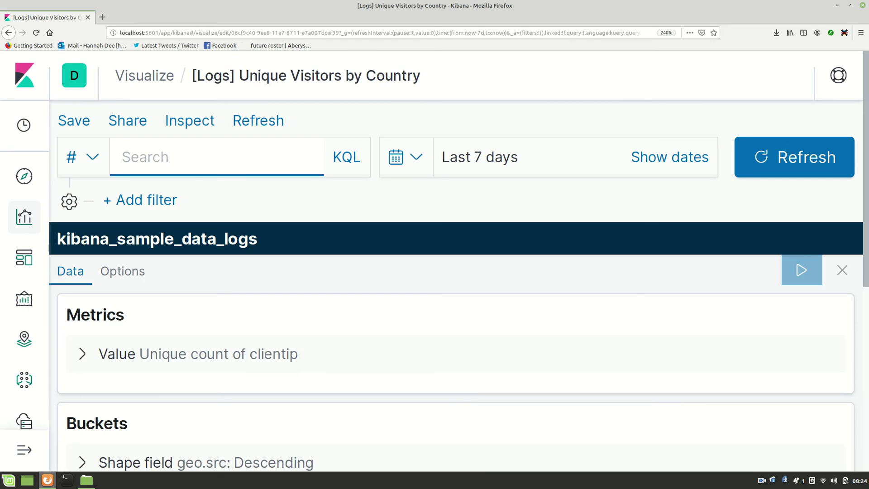
scroll(453, 285, down, 5)
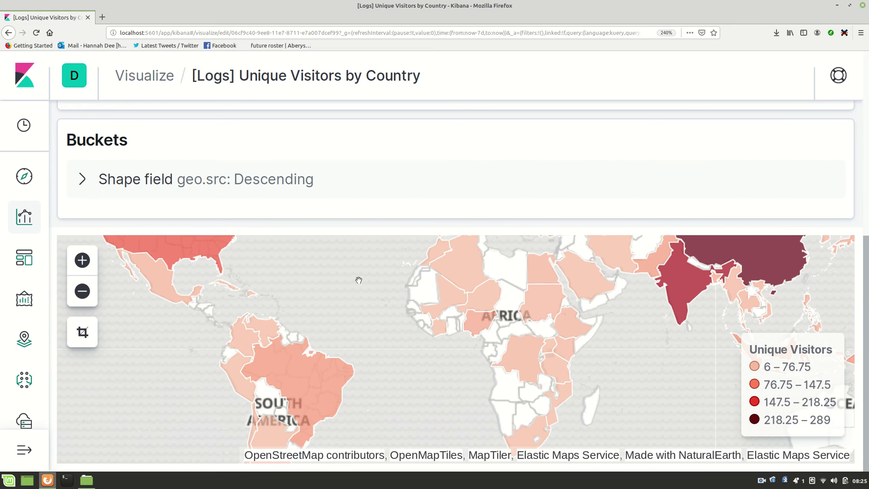
drag(360, 279, 355, 321)
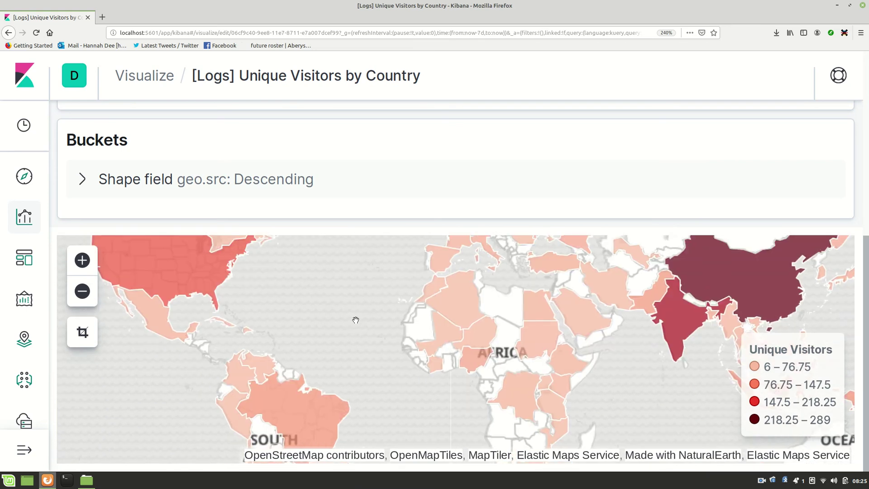
drag(363, 269, 365, 339)
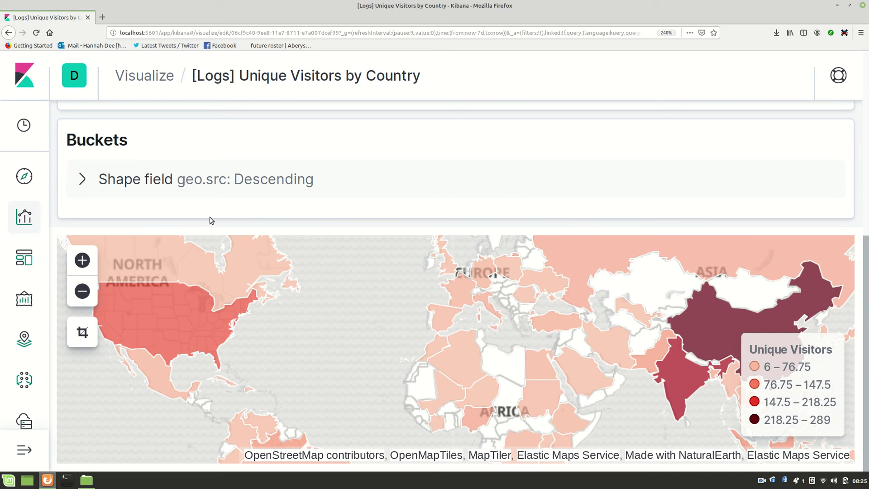
- Create a new Vertical Bar visualization using the shakespeare* index pattern
click(28, 187)
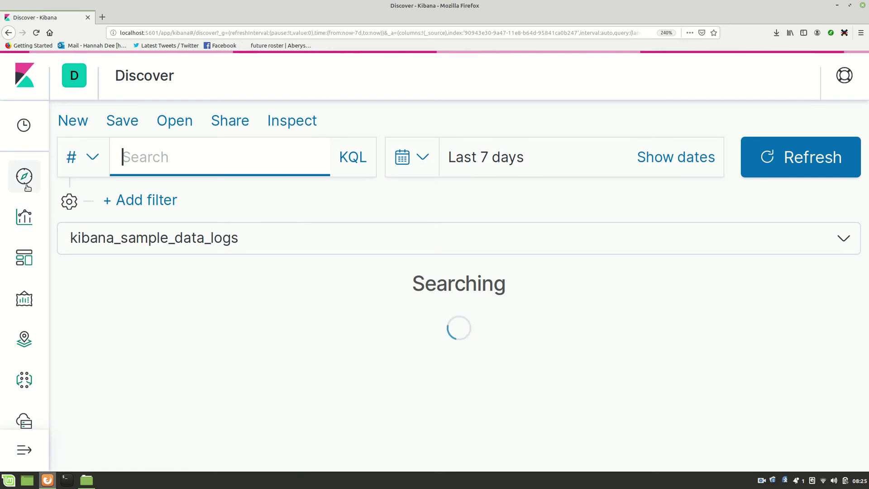
click(27, 218)
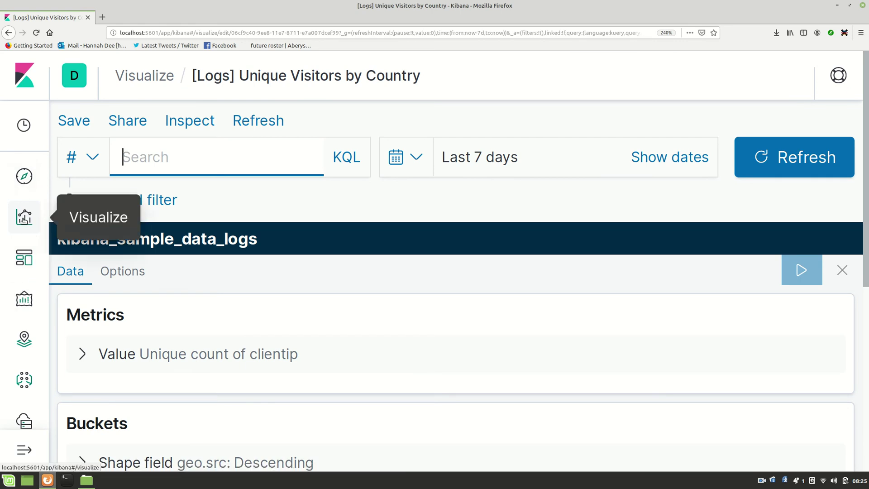
click(146, 76)
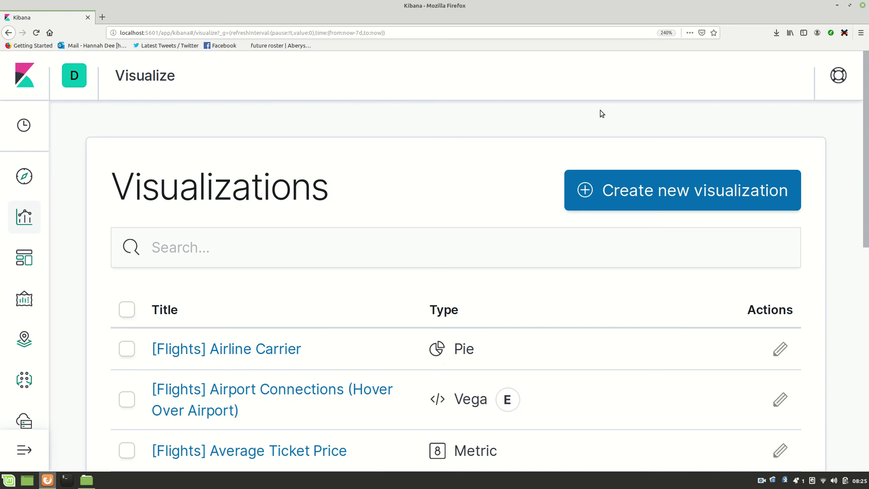
click(697, 196)
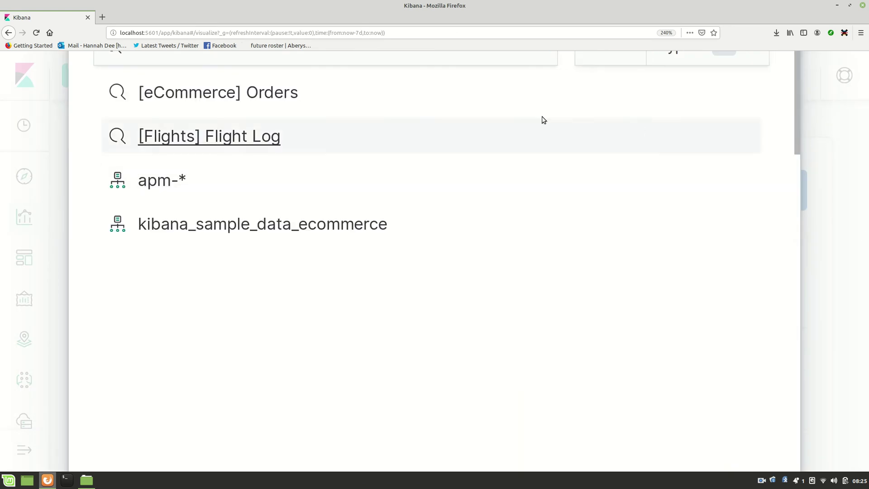
click(438, 54)
text(sh)
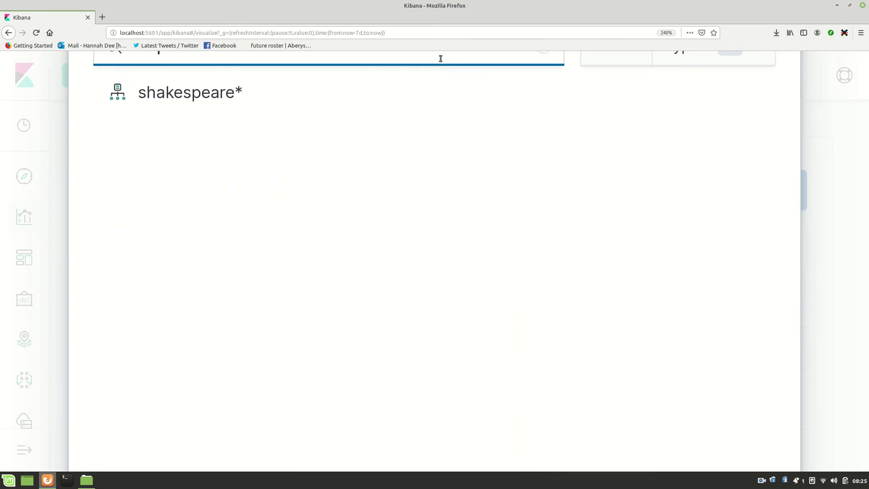
click(205, 102)
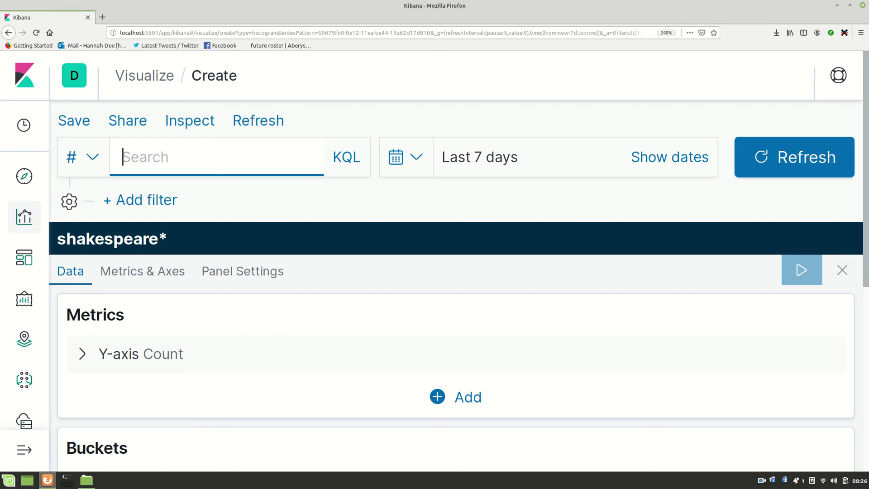
- Scroll to the chart and read the single bar's Count of 111,396 documents
scroll(458, 261, down, 5)
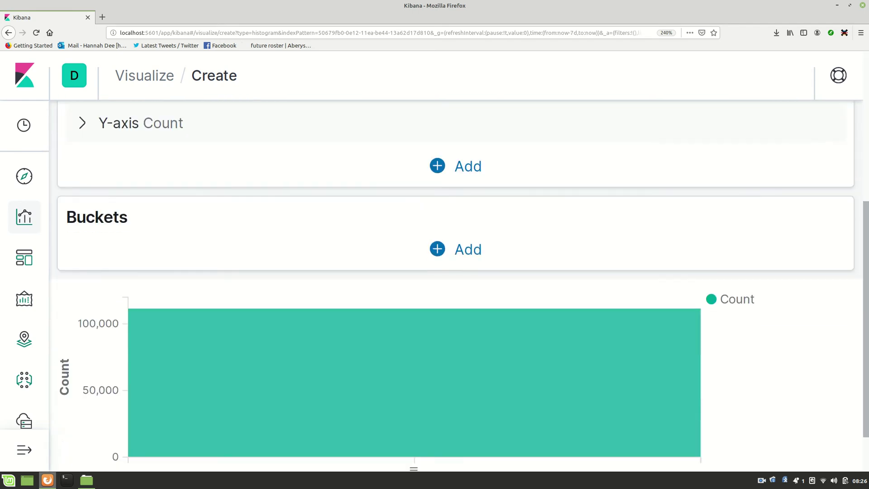
scroll(458, 290, down, 1)
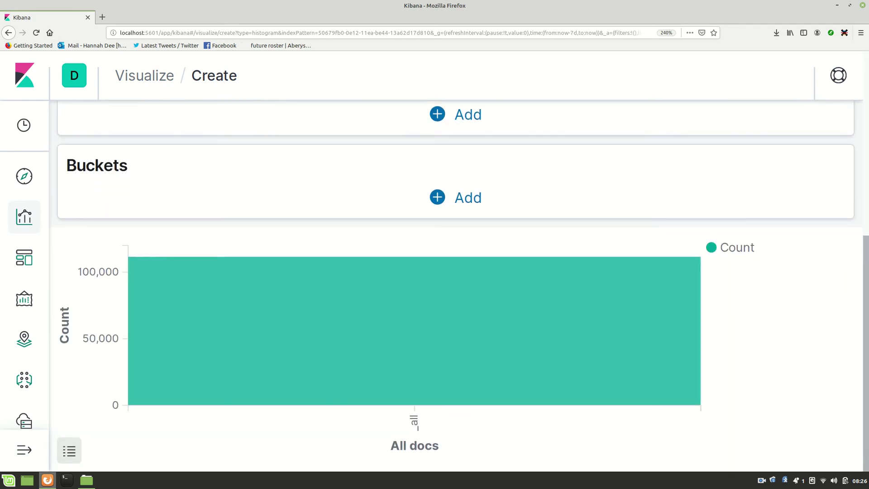
mouse_move(478, 365)
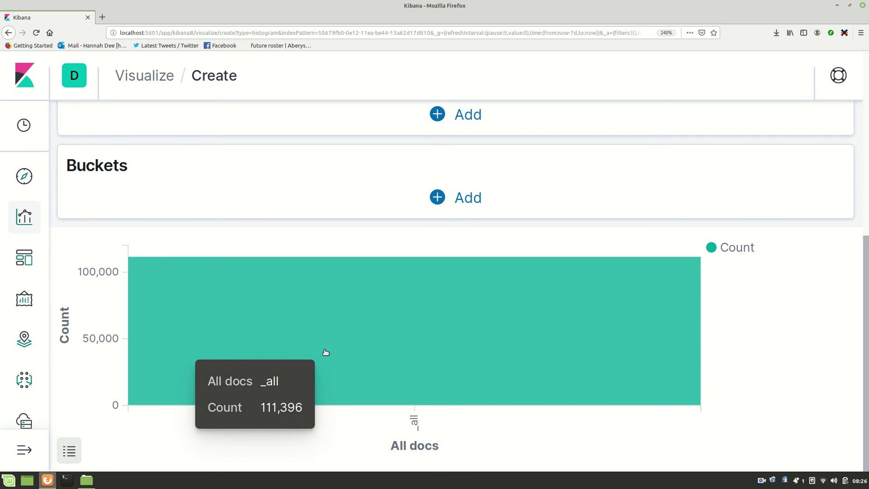
- Add an X-axis bucket using a Terms aggregation on speaker.keyword
click(468, 198)
click(455, 283)
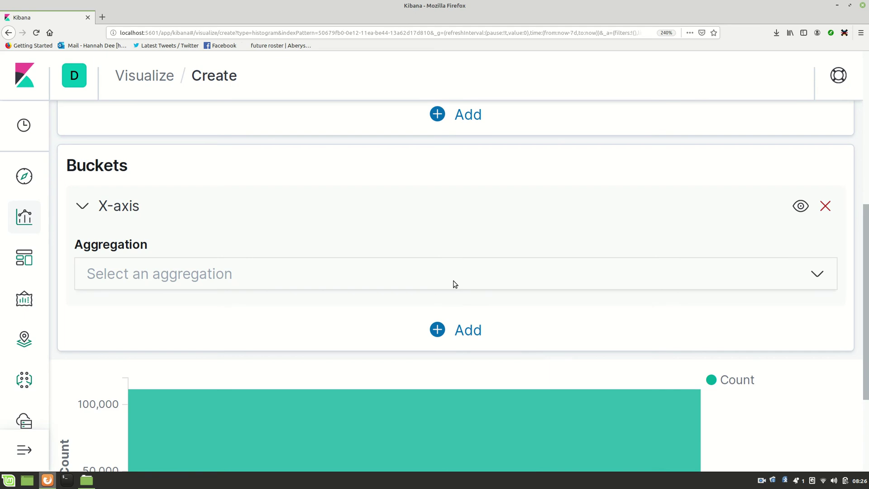
click(455, 284)
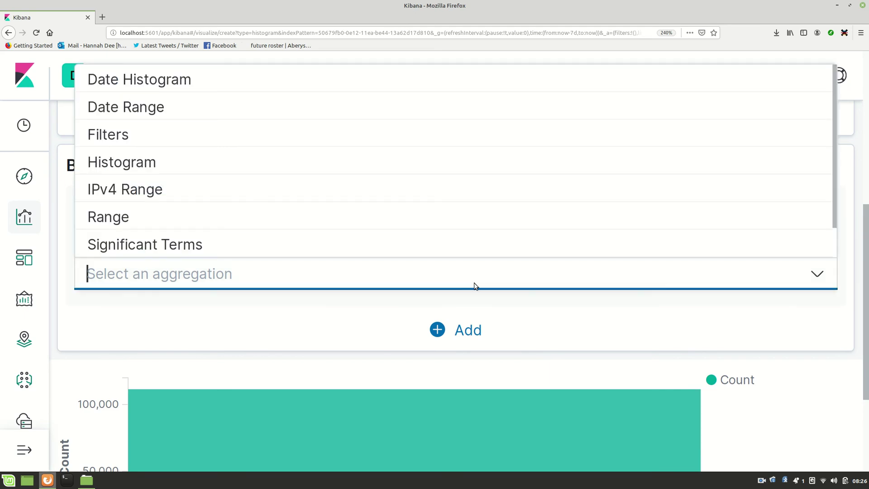
scroll(834, 91, down, 1)
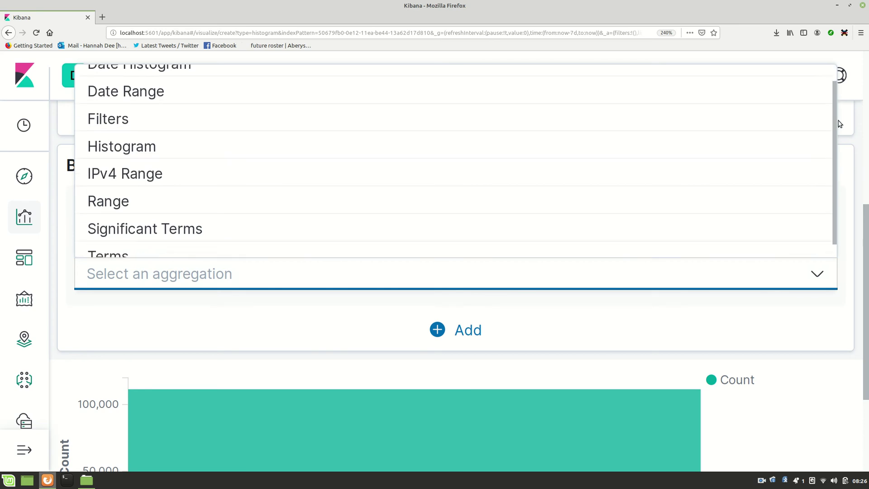
click(689, 248)
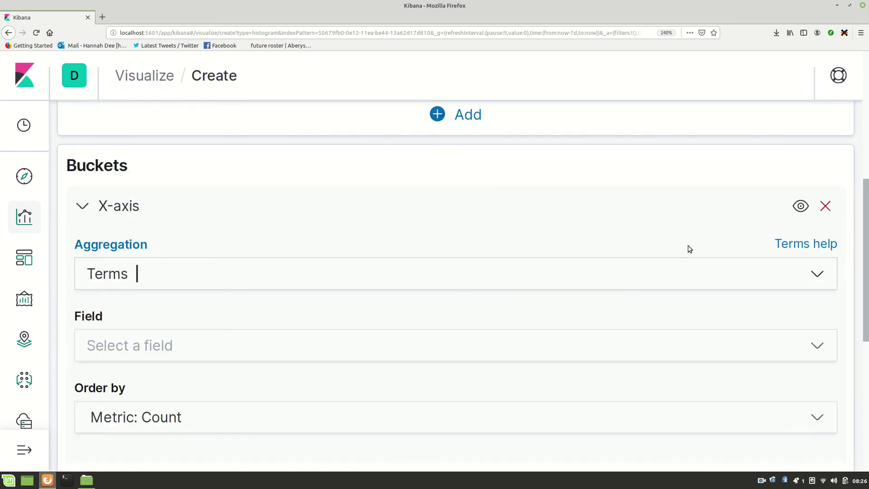
click(571, 354)
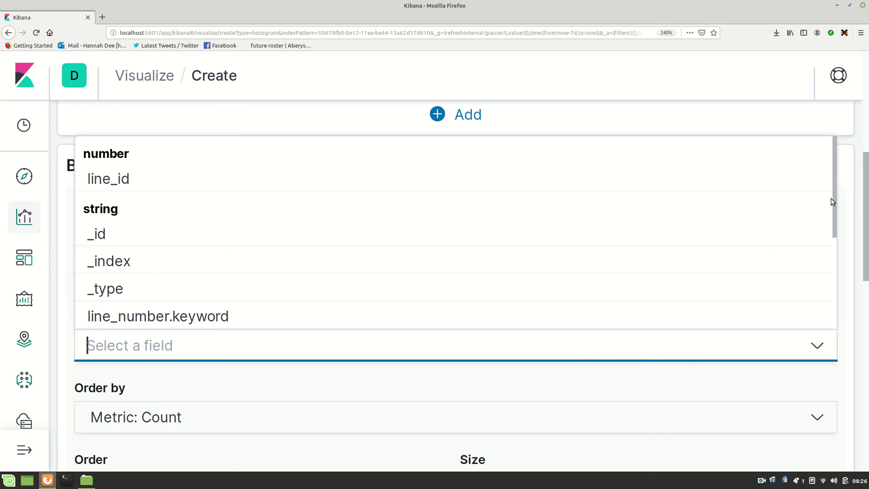
drag(837, 196, 822, 300)
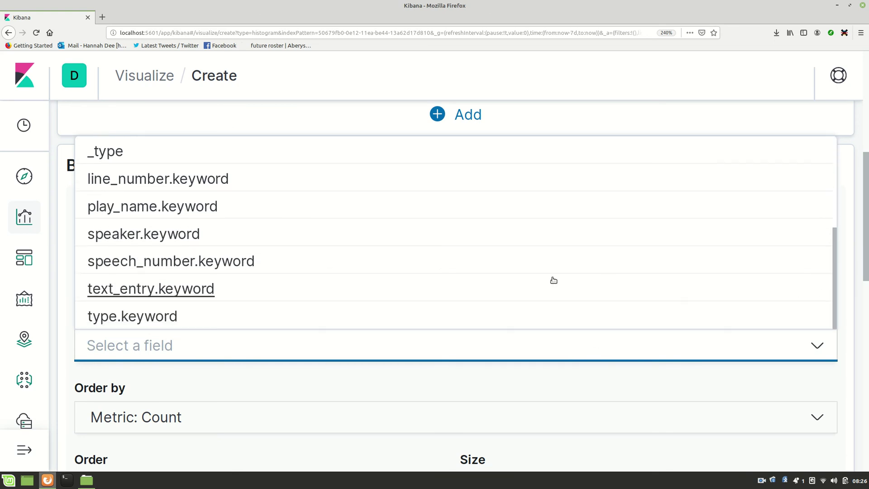
click(519, 240)
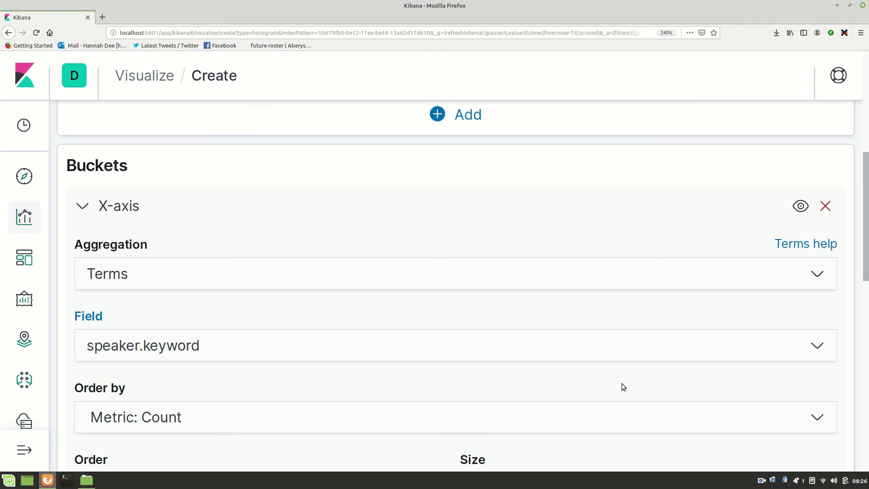
- Raise the Terms bucket size from 5 to 25 speakers
scroll(827, 340, down, 3)
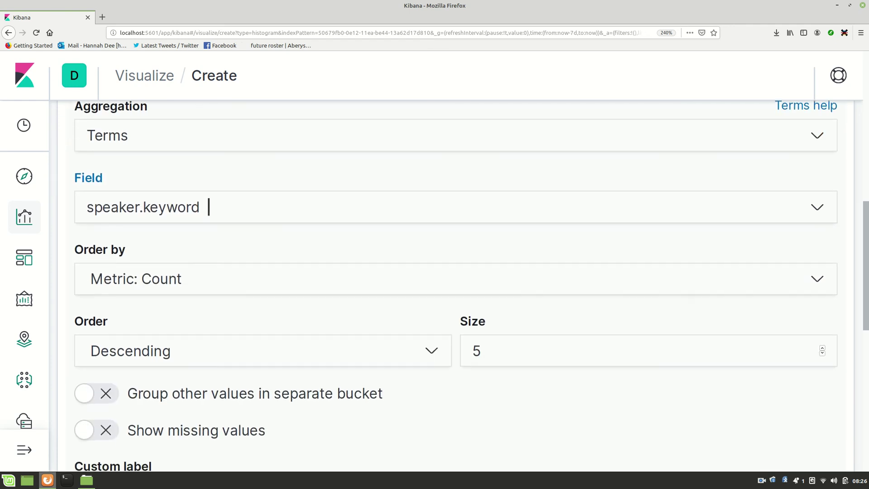
click(822, 330)
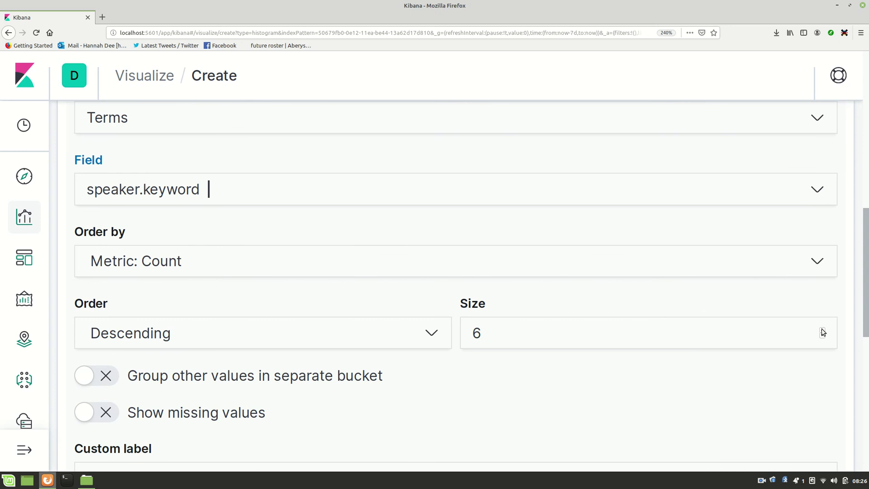
click(823, 330)
drag(822, 330, 823, 332)
scroll(865, 326, down, 7)
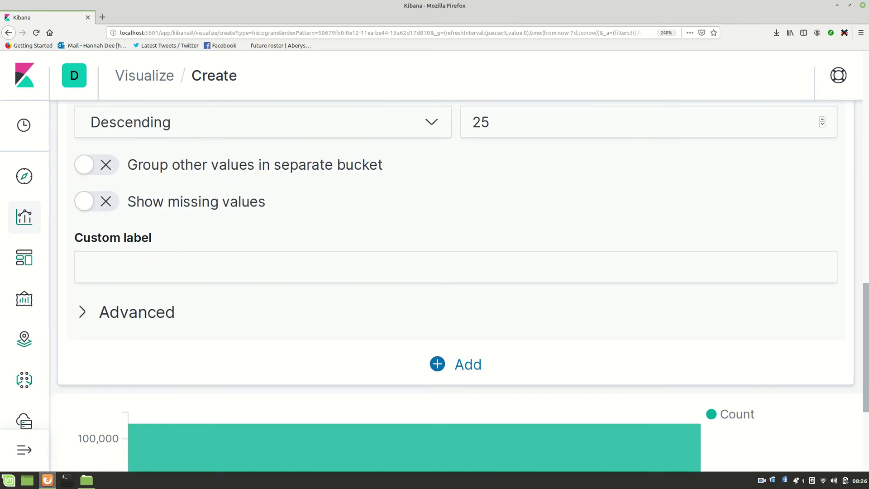
scroll(865, 326, up, 15)
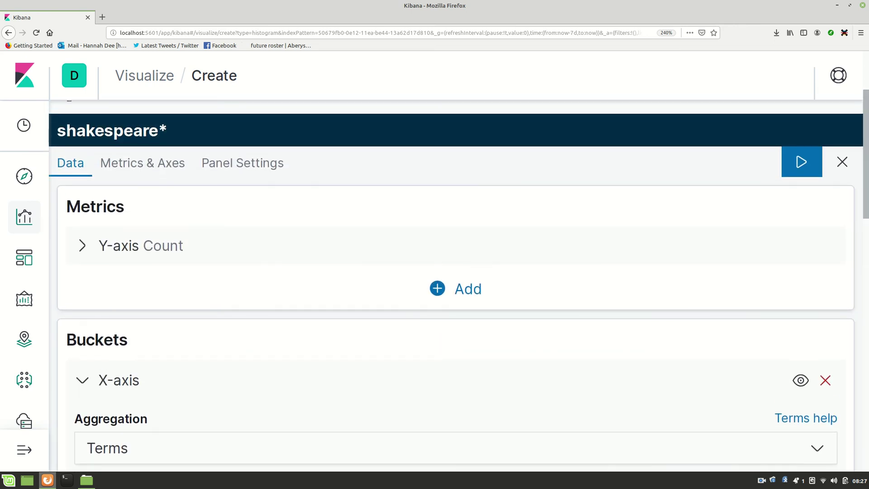
- Apply the changes and view the 25 speaker bars, led by GLOUCESTER at 1,920 lines
click(801, 163)
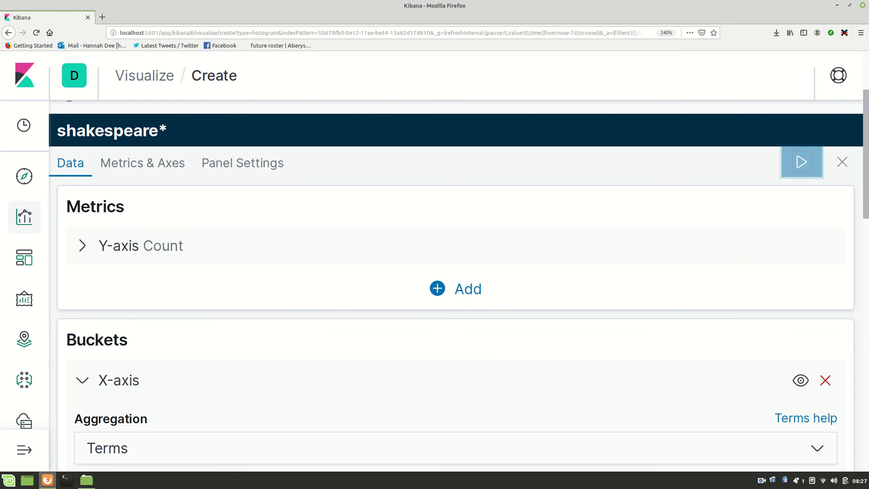
scroll(453, 285, down, 15)
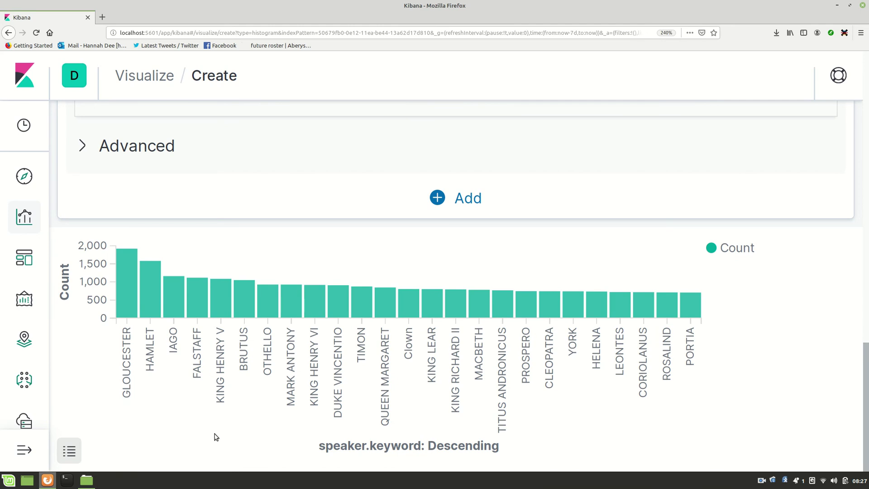
mouse_move(127, 301)
- Add a Split series sub-bucket using the Terms sub-aggregation
scroll(452, 290, up, 5)
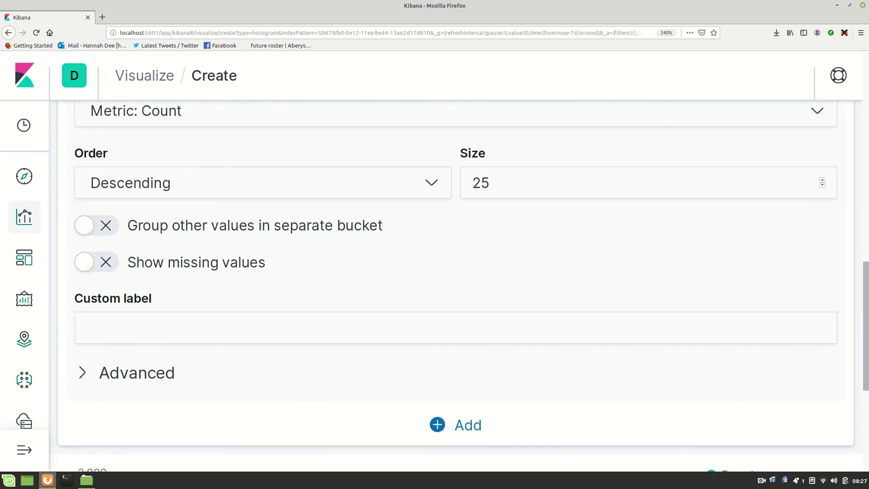
scroll(453, 289, up, 5)
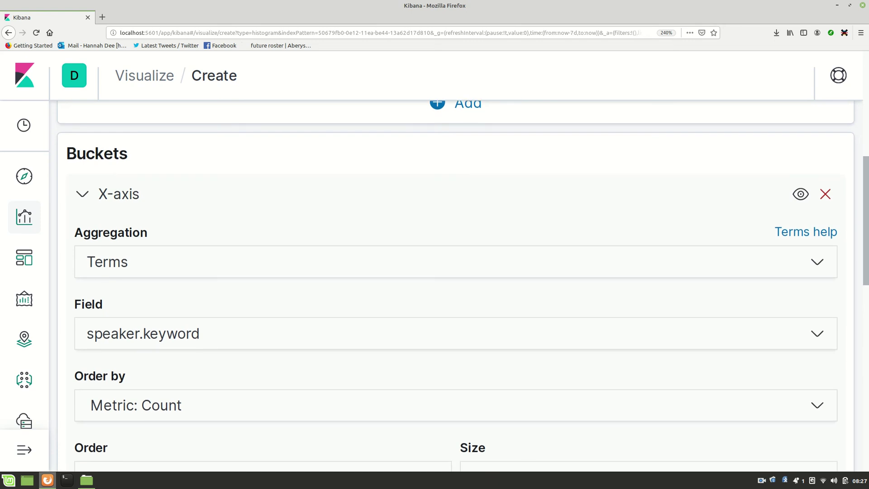
scroll(868, 293, down, 5)
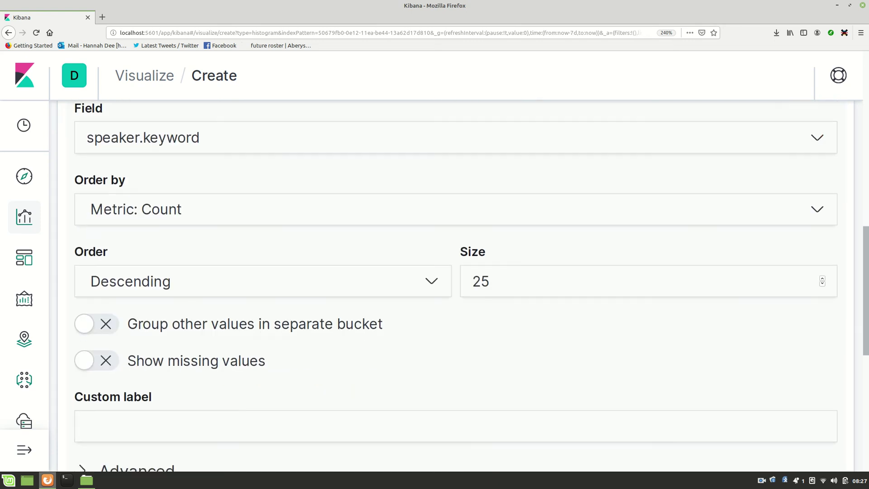
scroll(868, 293, down, 3)
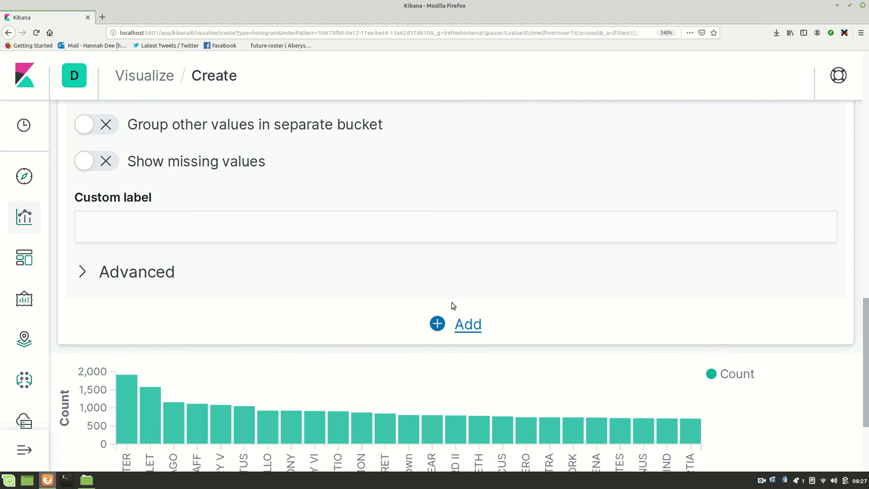
click(458, 323)
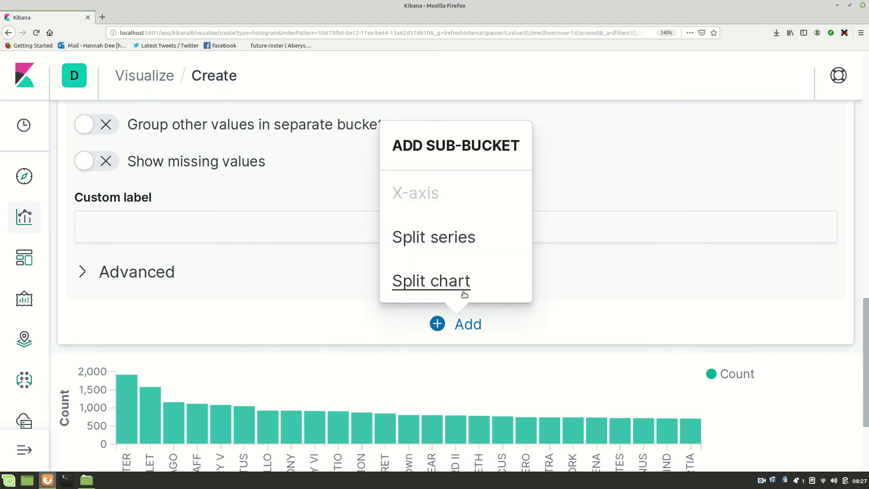
click(462, 233)
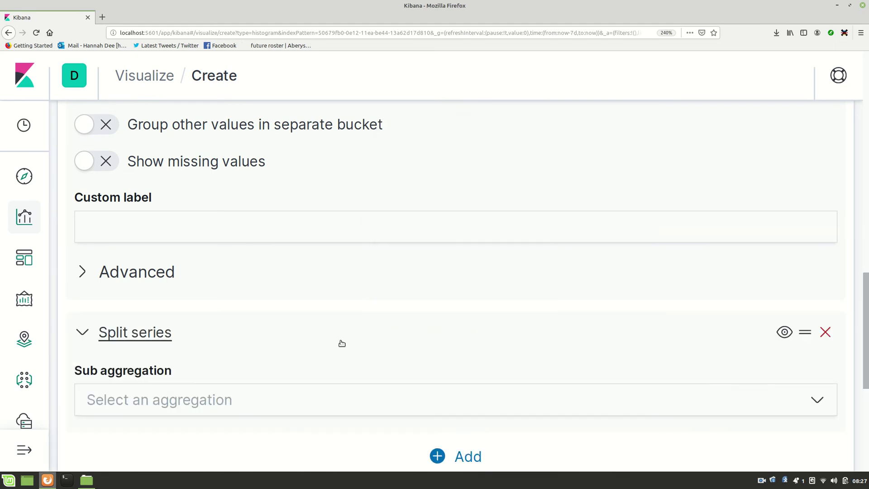
click(269, 398)
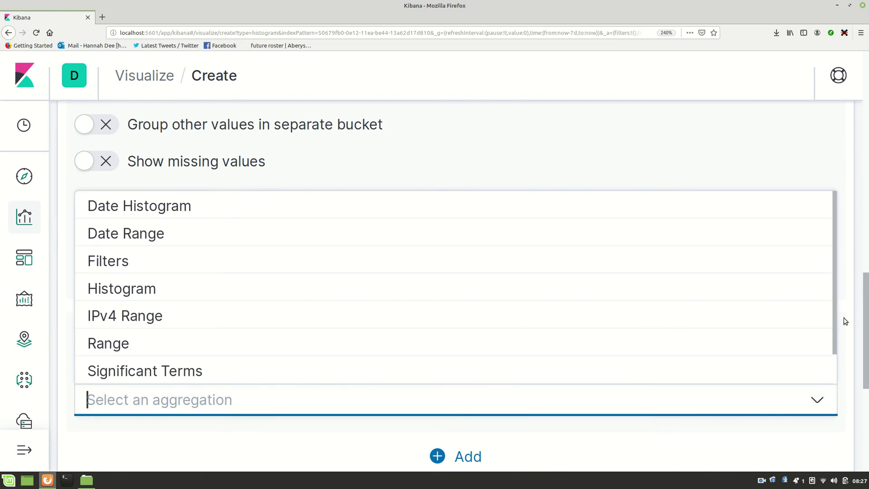
scroll(836, 322, down, 1)
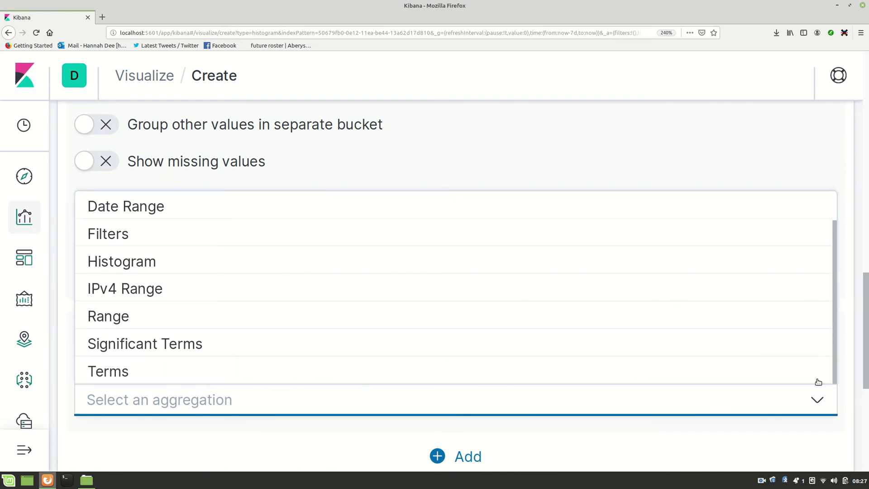
click(747, 382)
- Split the series by play_name.keyword, showing the top 10 plays
scroll(698, 249, down, 4)
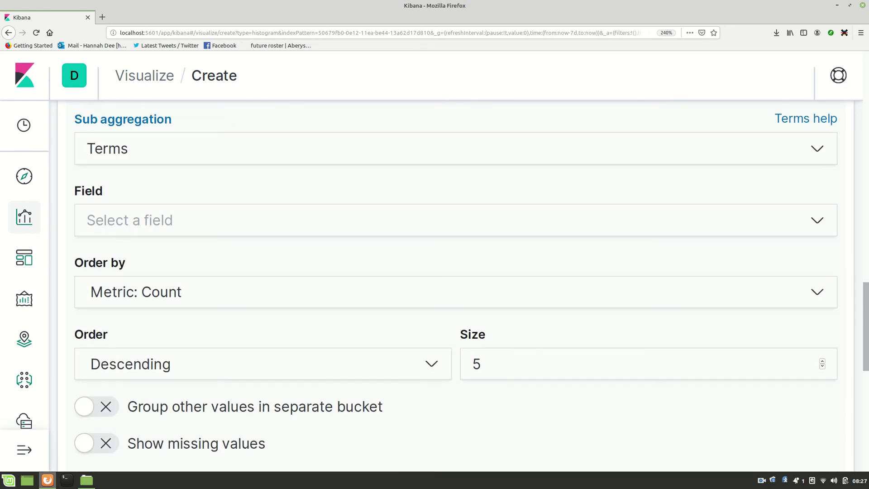
click(689, 232)
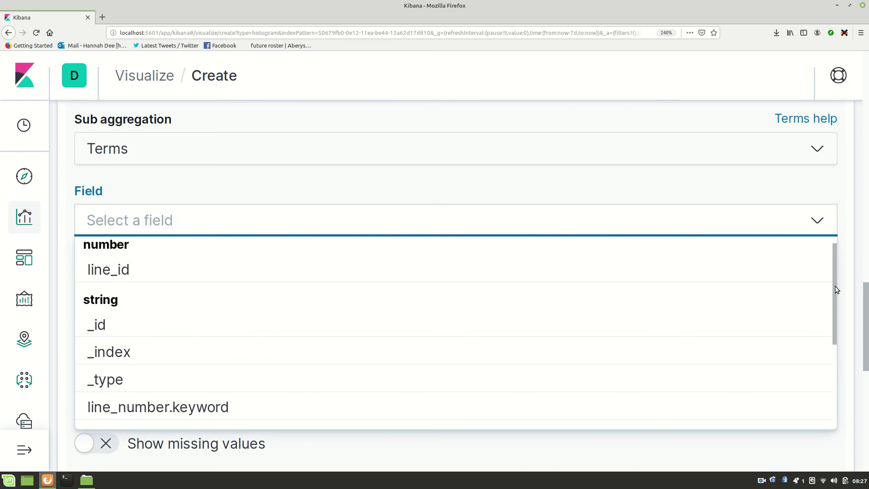
drag(837, 290, 842, 388)
click(658, 309)
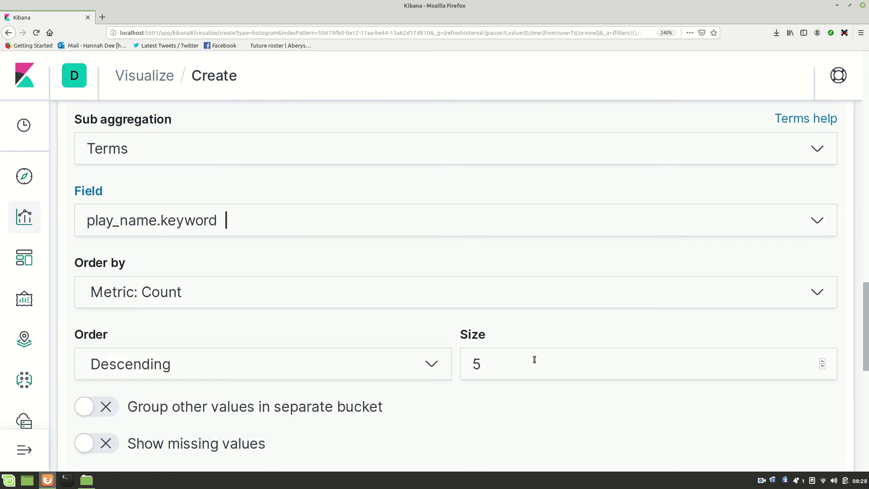
click(591, 363)
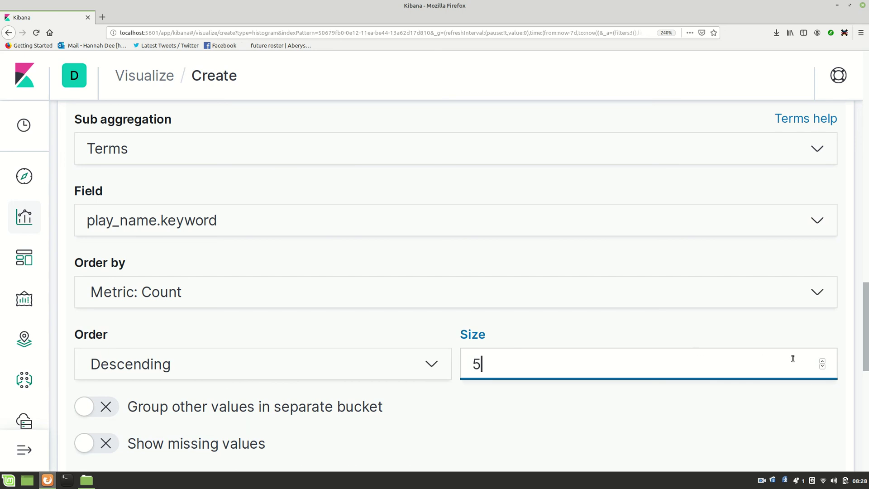
click(823, 361)
click(822, 362)
click(823, 361)
click(823, 361)
click(823, 361)
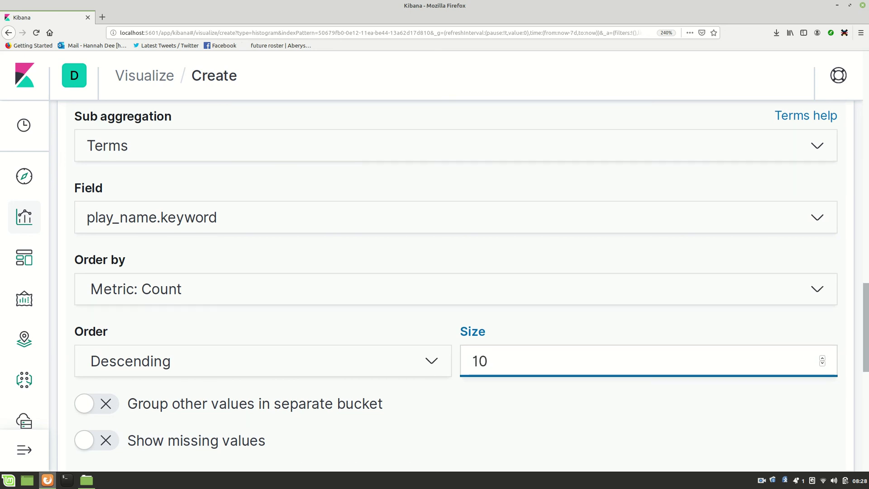
scroll(453, 272, down, 5)
scroll(453, 272, down, 4)
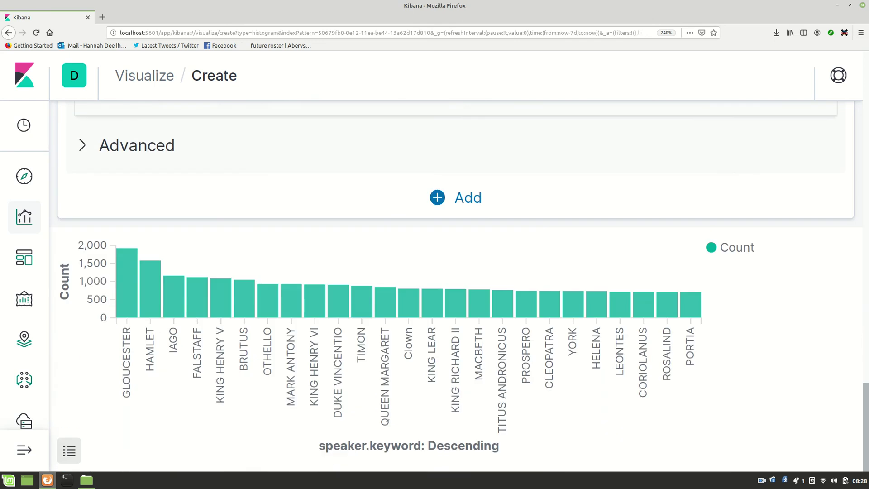
scroll(453, 272, up, 20)
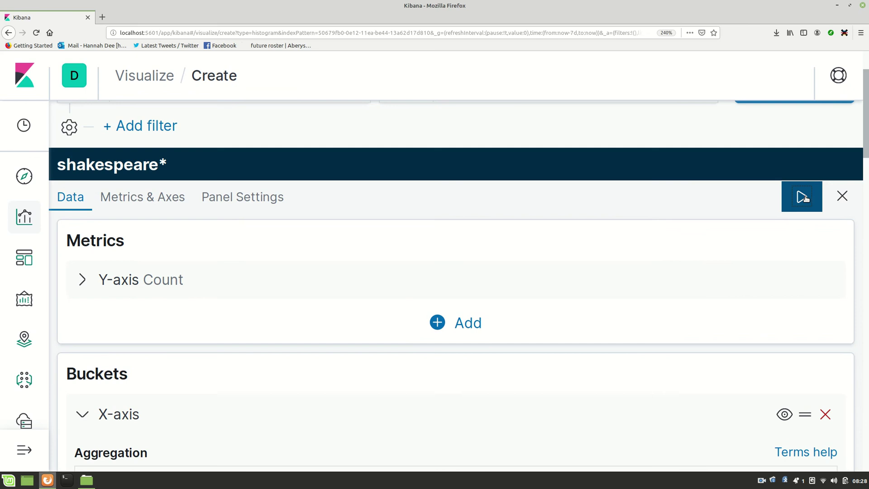
- Apply the play split and check the per-play tooltips on the stacked speaker bars
click(801, 195)
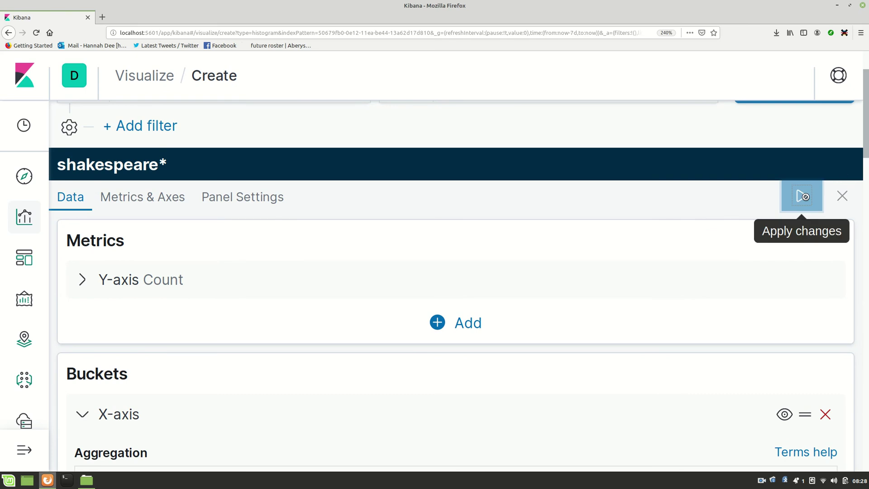
scroll(452, 272, down, 12)
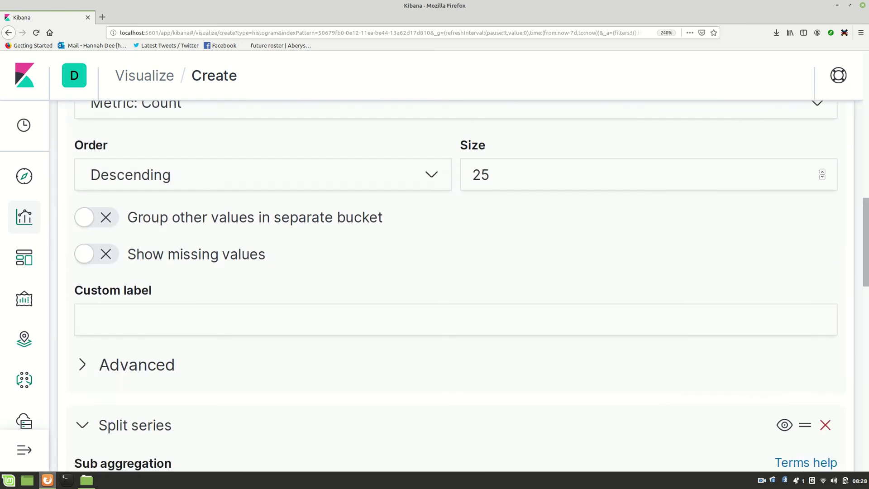
scroll(453, 272, down, 15)
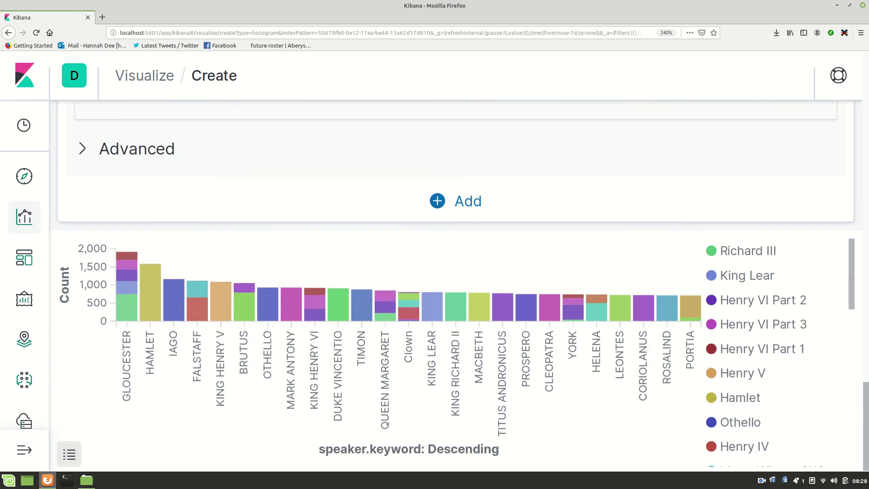
scroll(453, 272, down, 1)
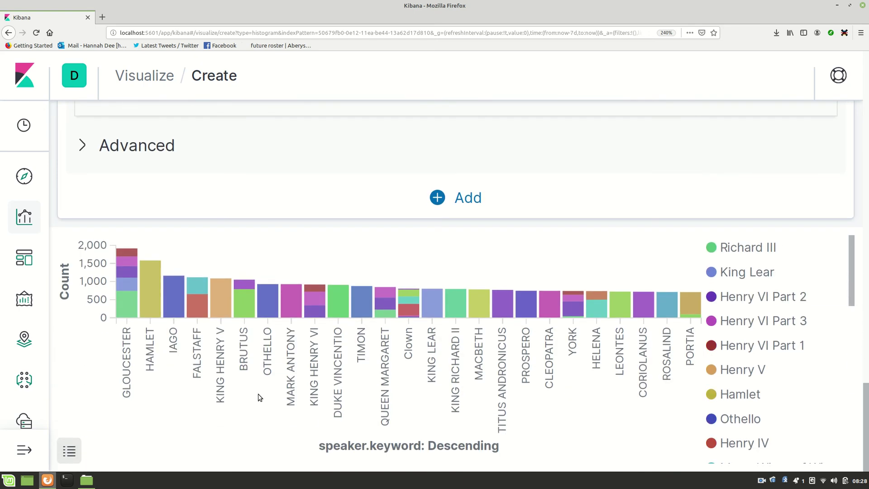
mouse_move(155, 308)
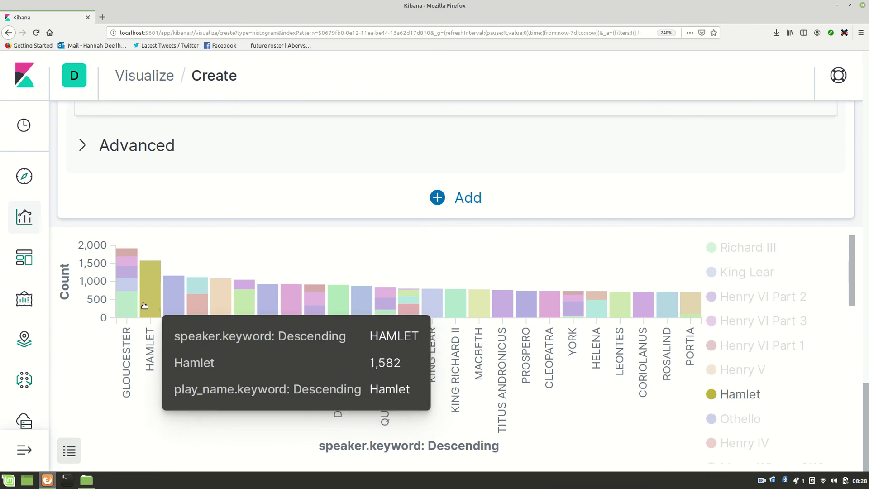
mouse_move(125, 303)
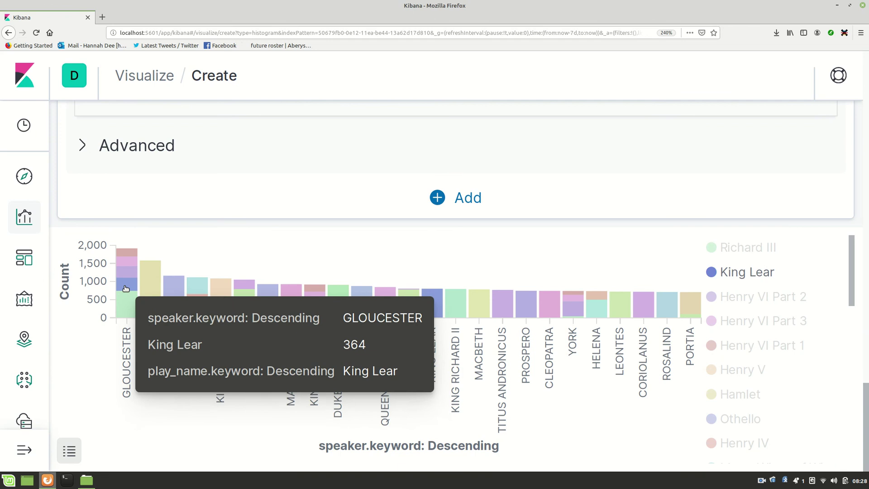
mouse_move(126, 258)
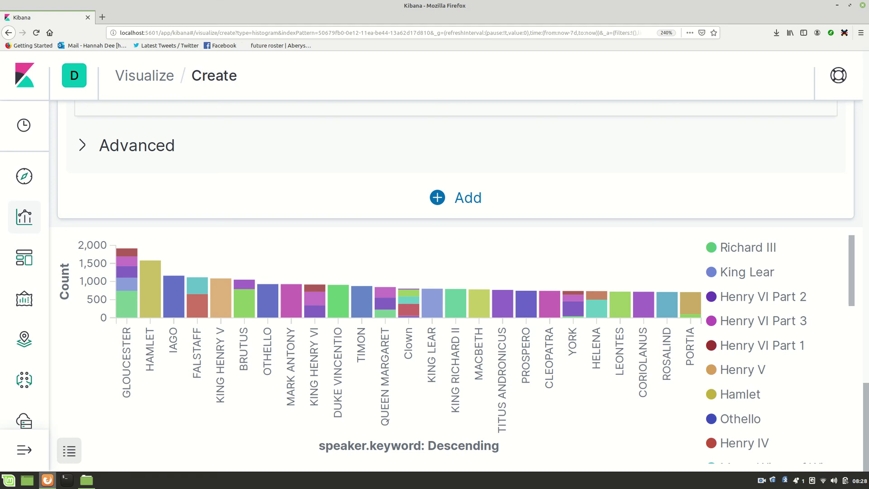
click(762, 480)
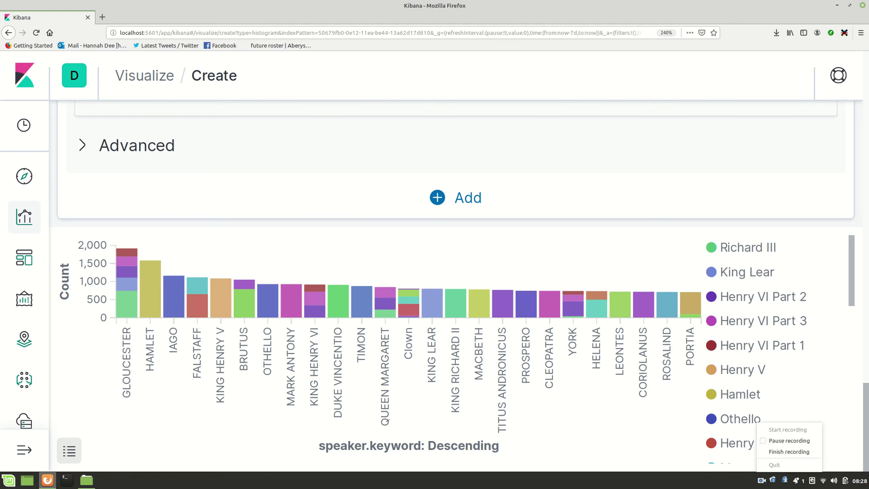